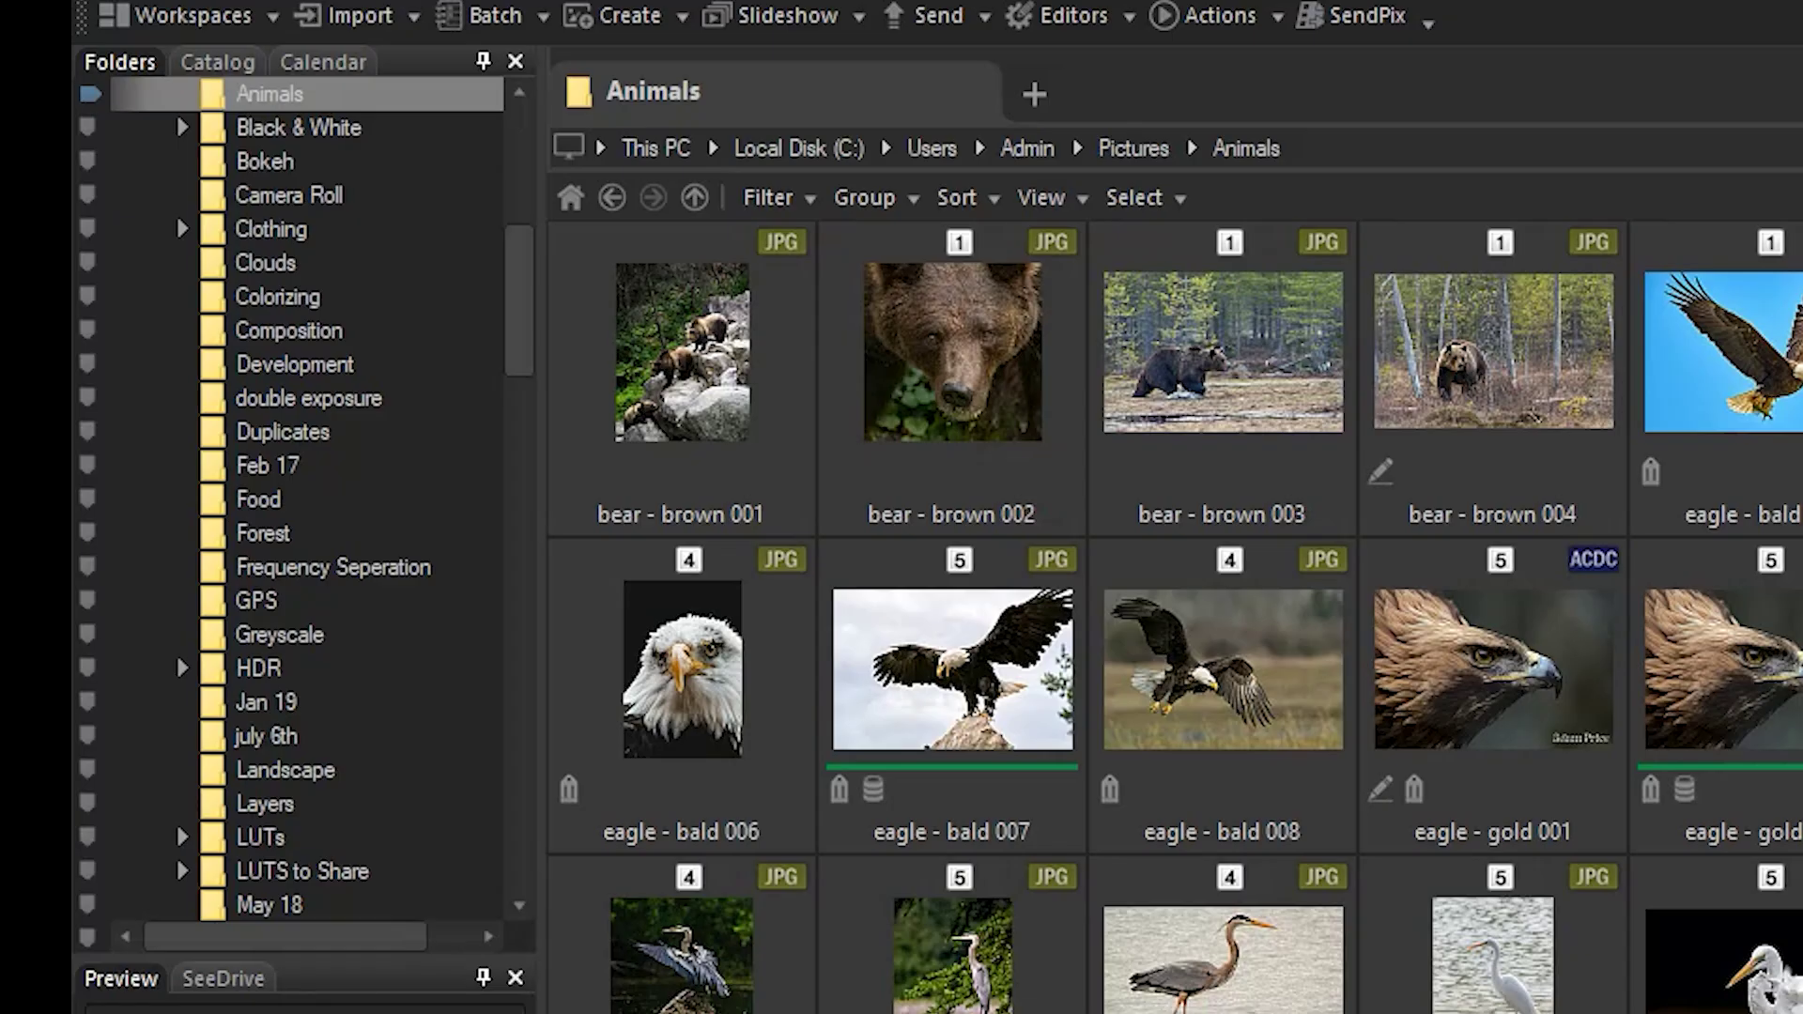
Step: Browse the catalog by rating One, AI keywords Animal and Food, then the People category
click(217, 62)
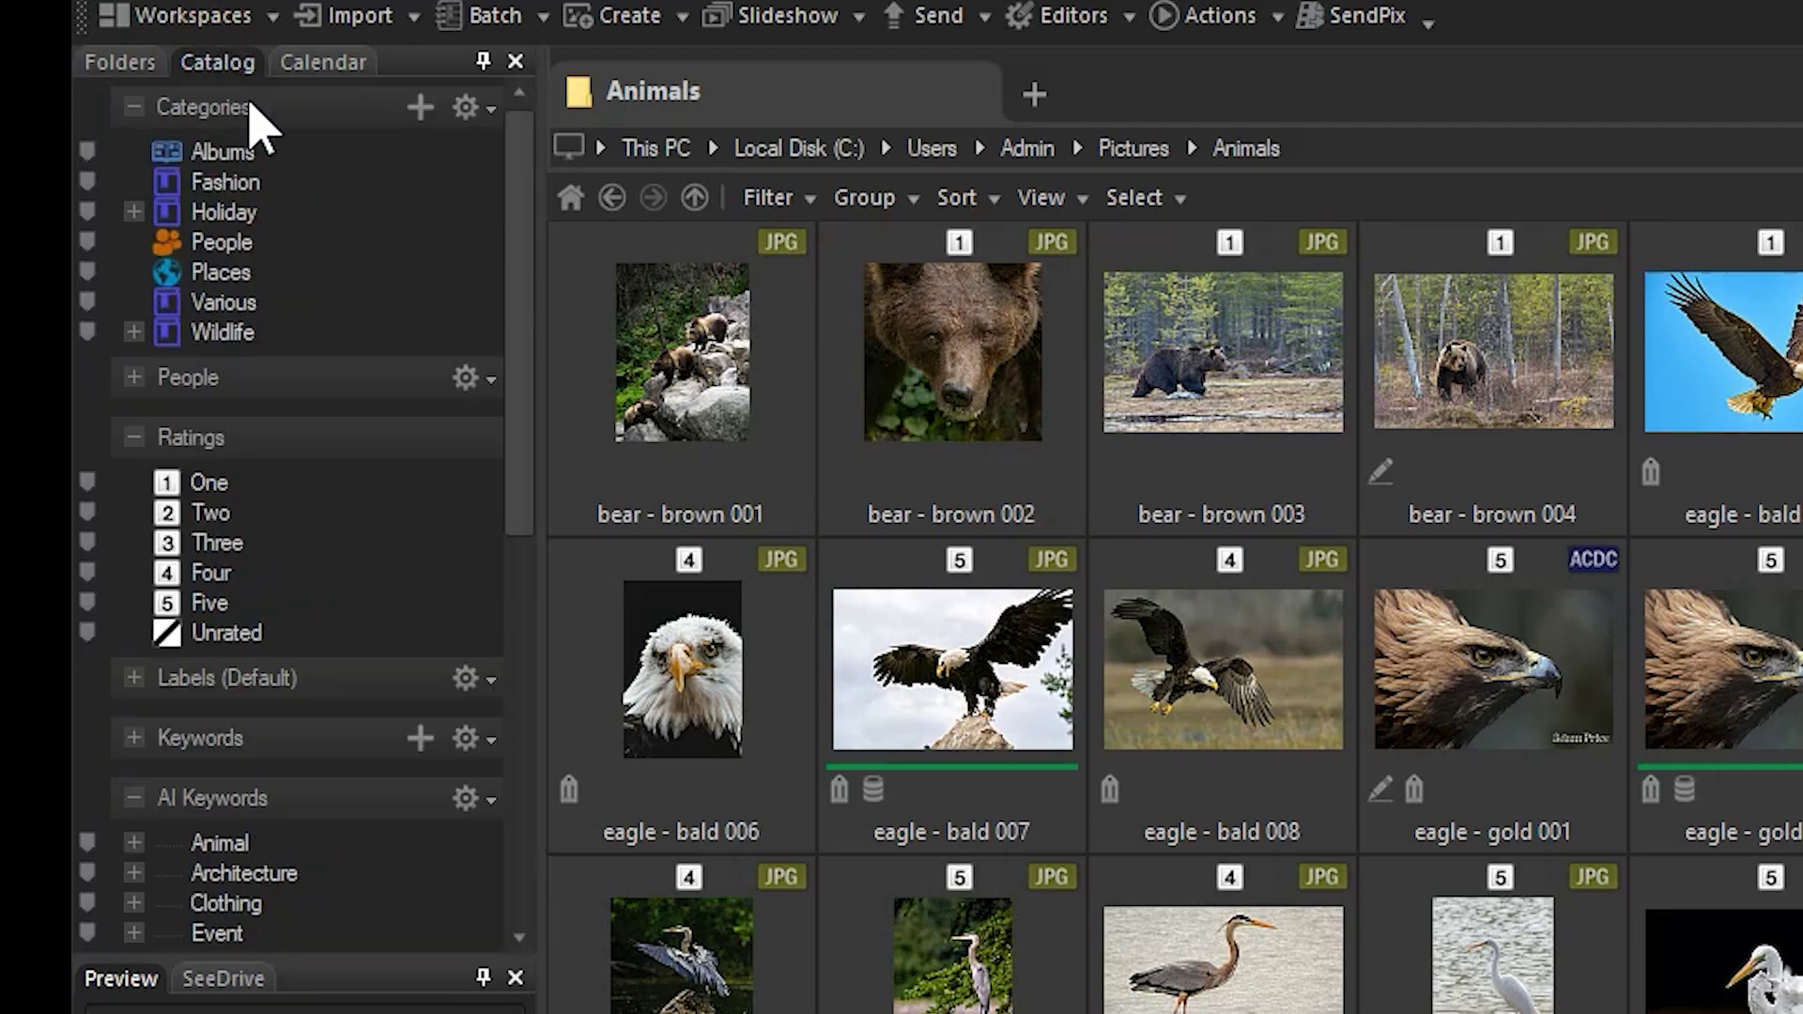
click(209, 483)
scroll(226, 507, down, 3)
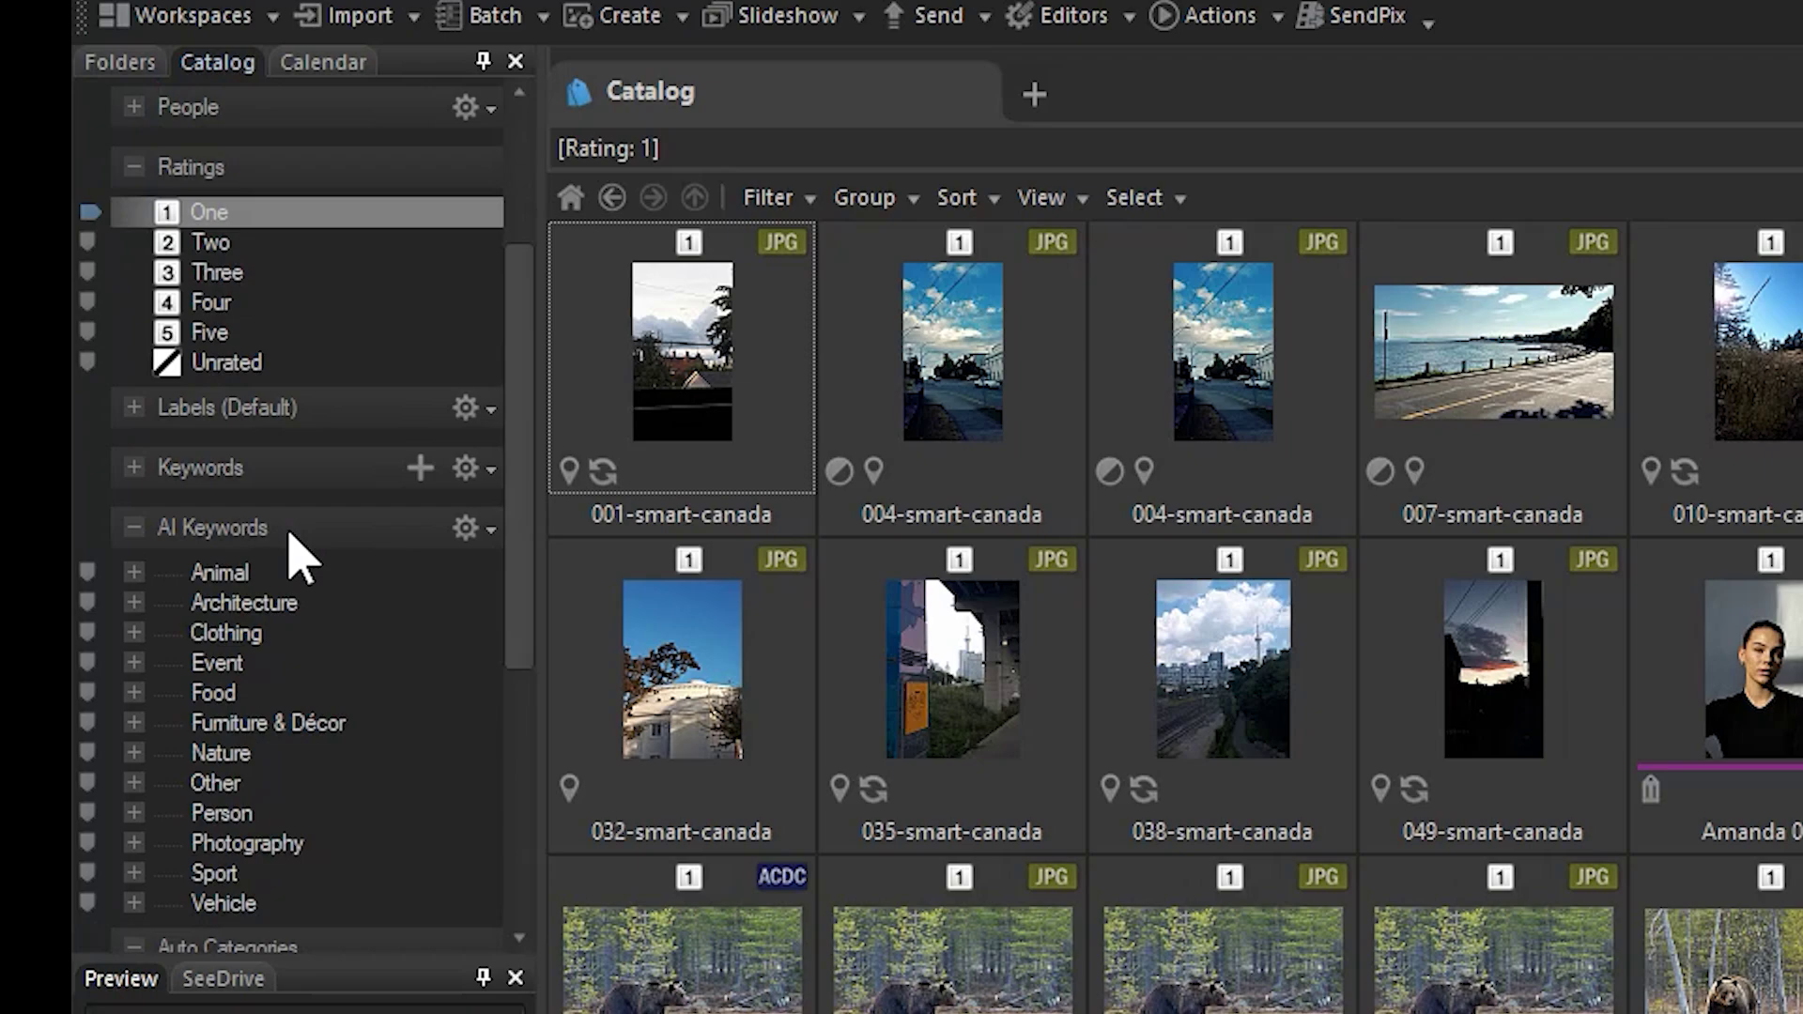
click(221, 571)
scroll(242, 628, down, 1)
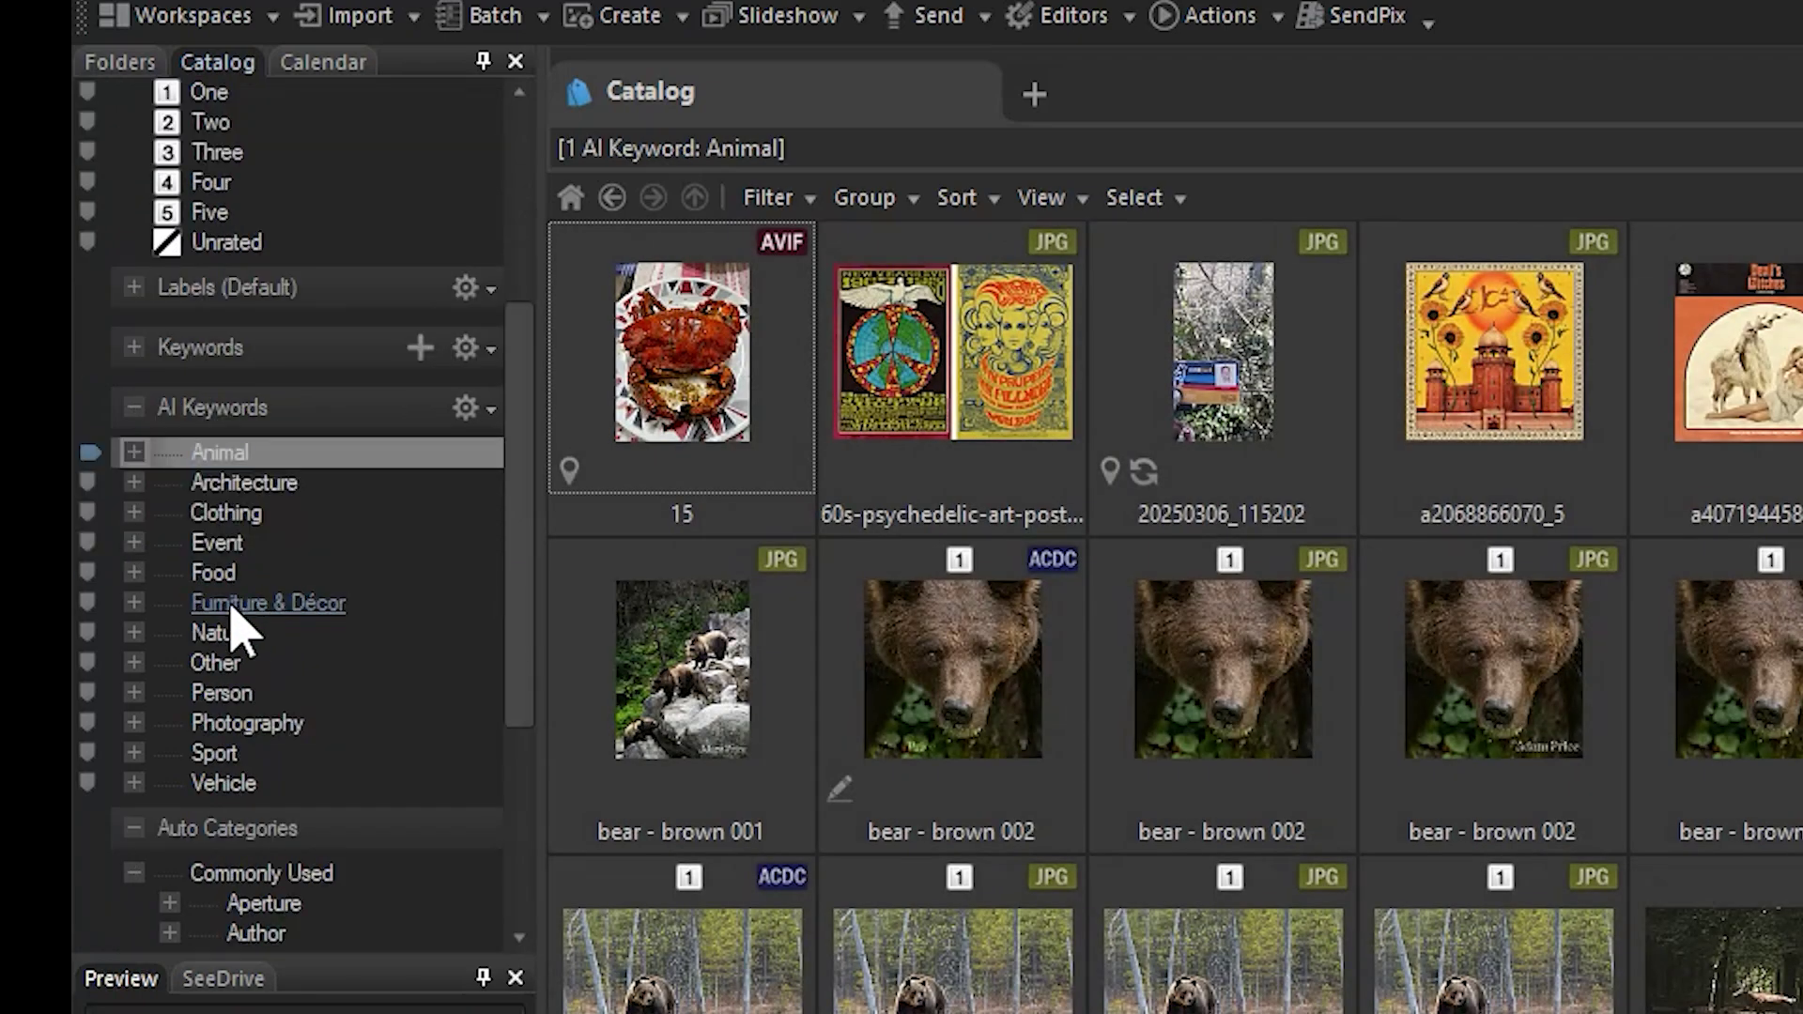
click(213, 574)
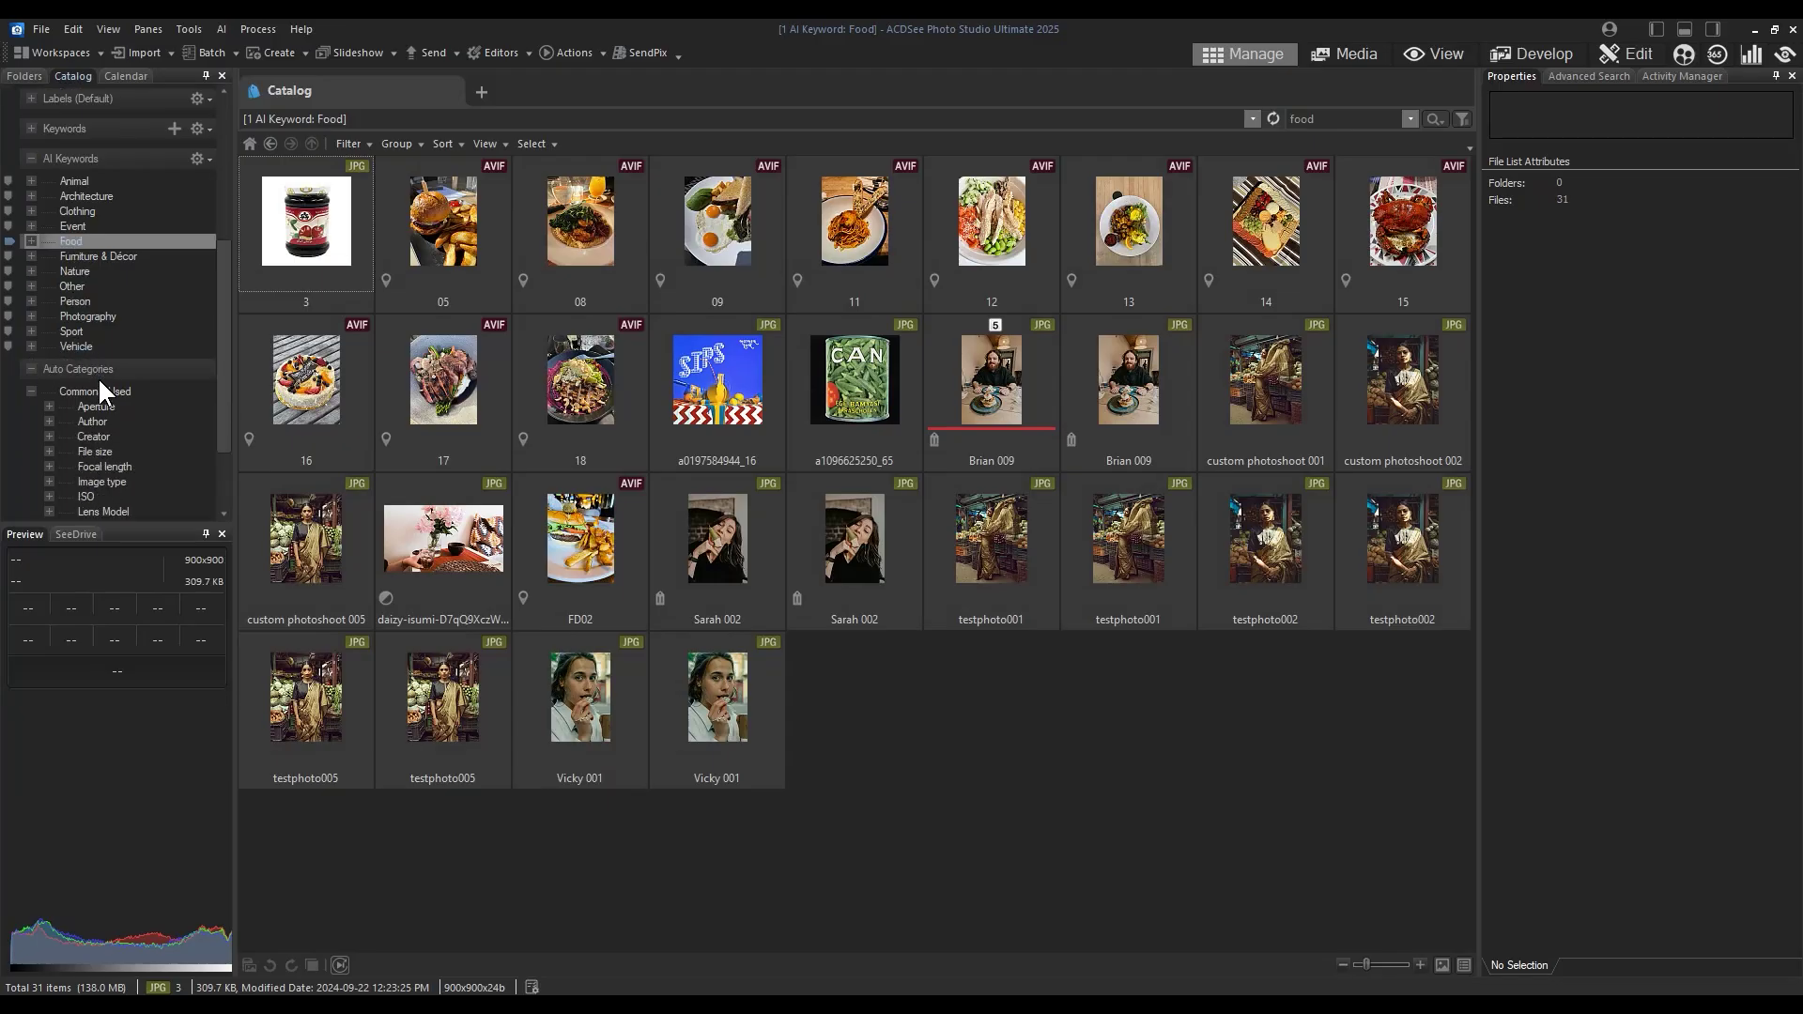
scroll(97, 377, up, 3)
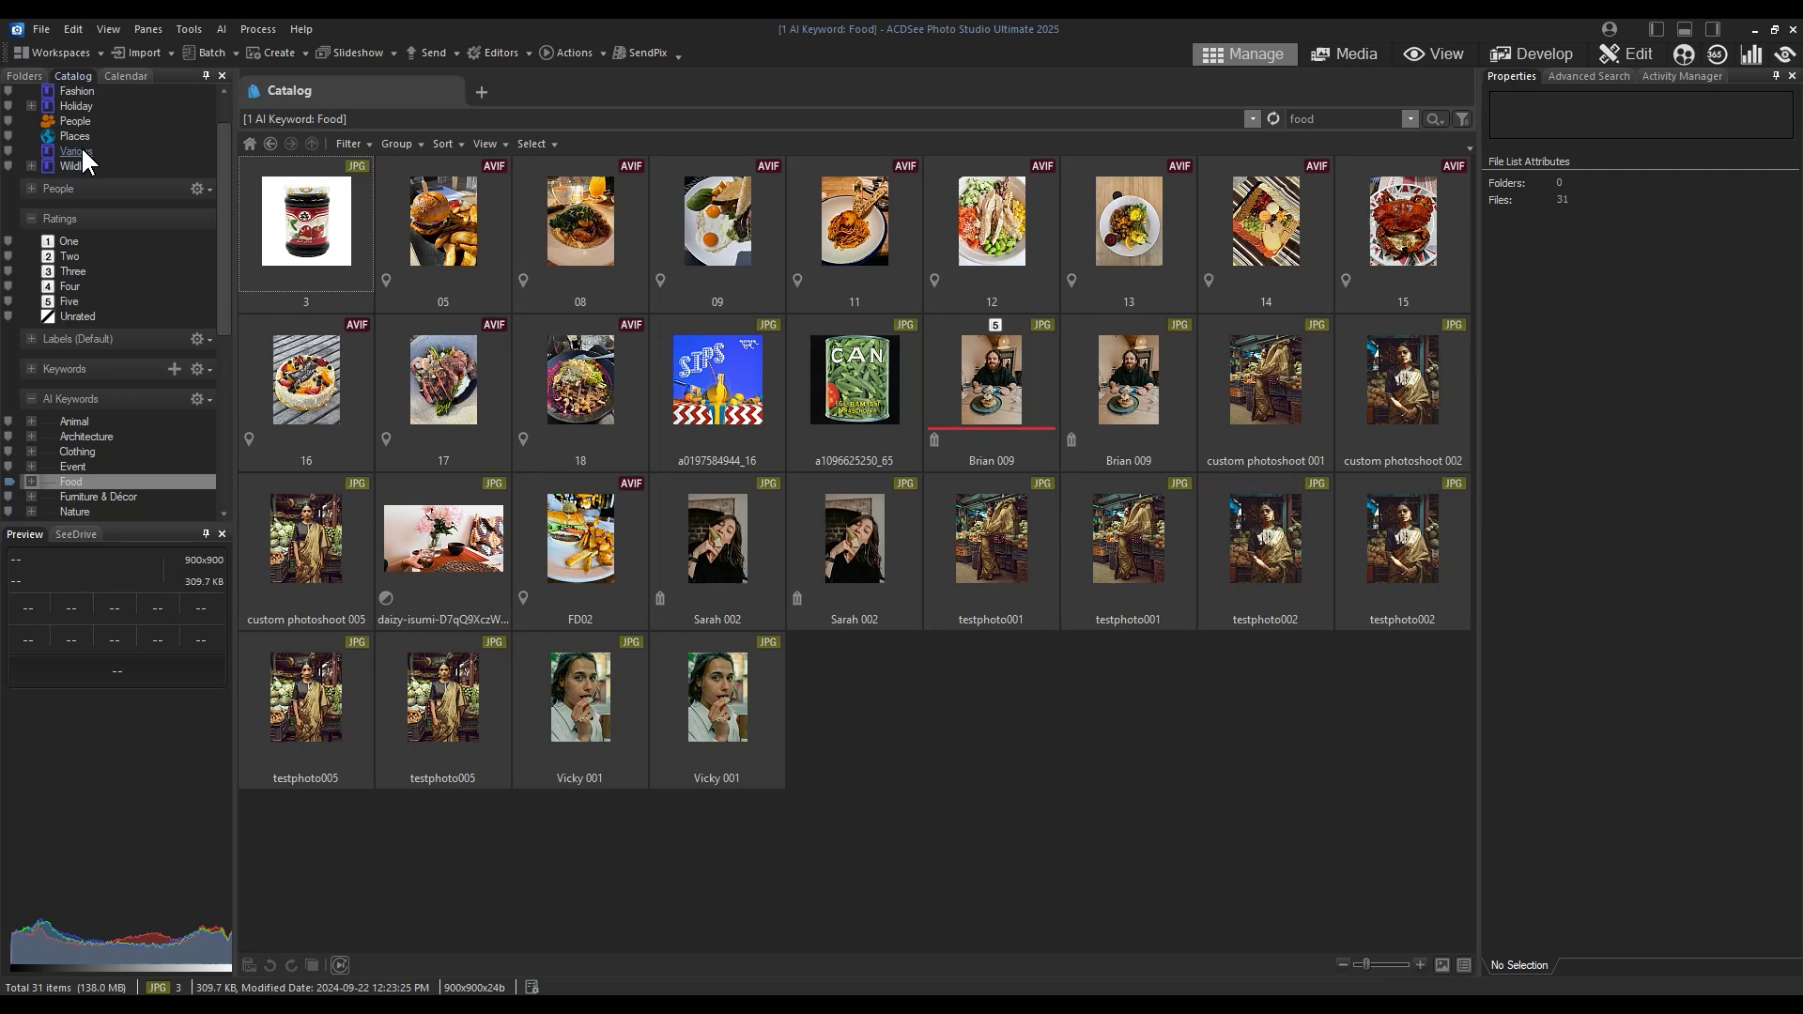
click(81, 119)
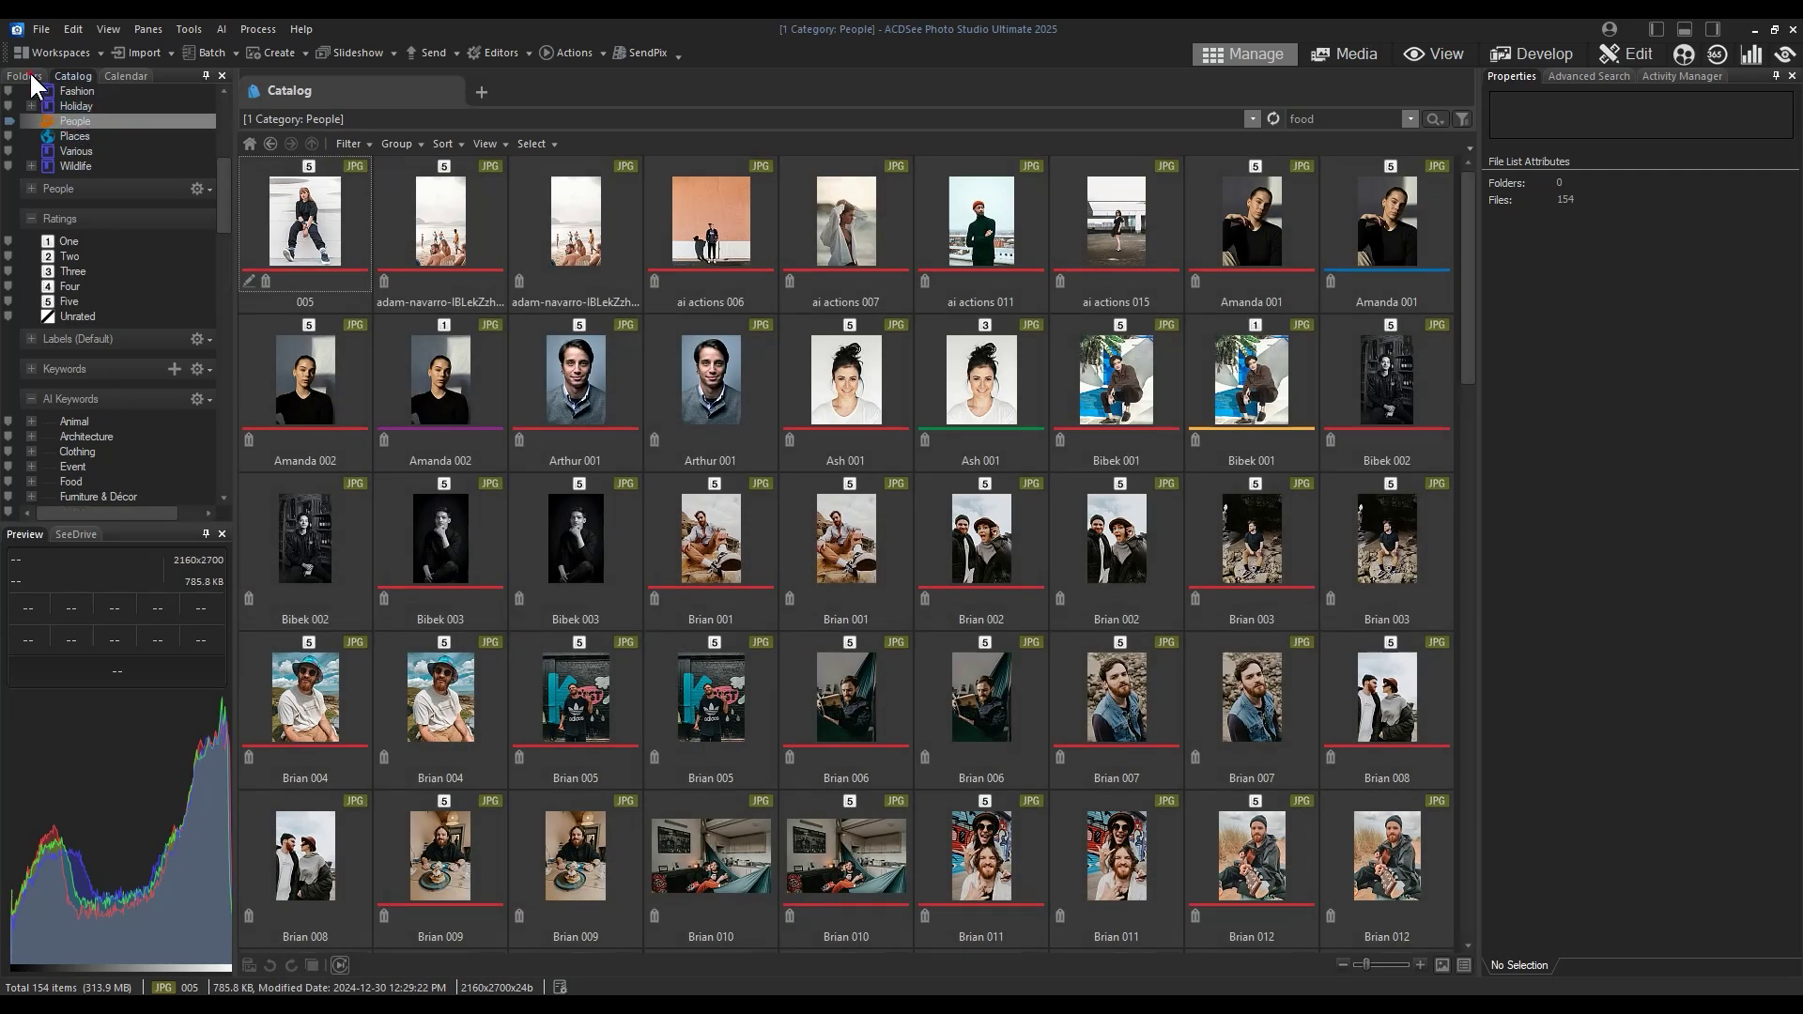
Step: Open the Animals folder from the folder list and look over its Filter menu options
click(27, 77)
click(98, 92)
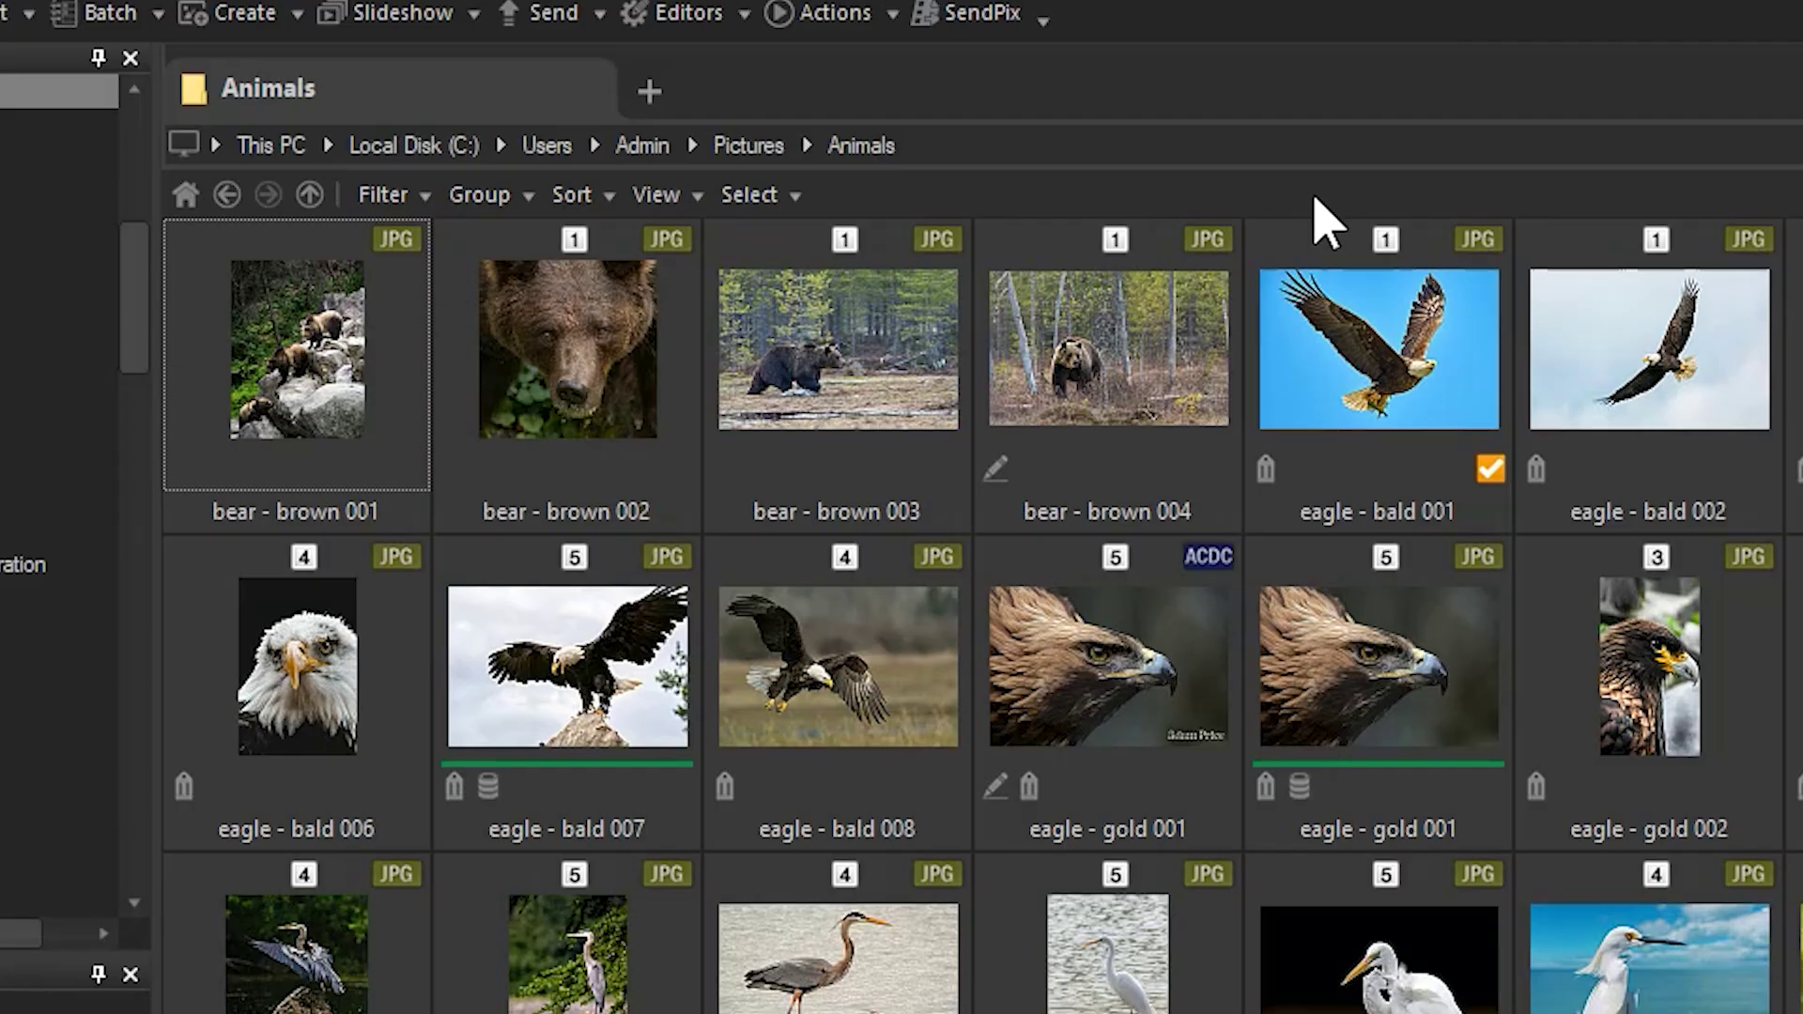
scroll(57, 380, up, 4)
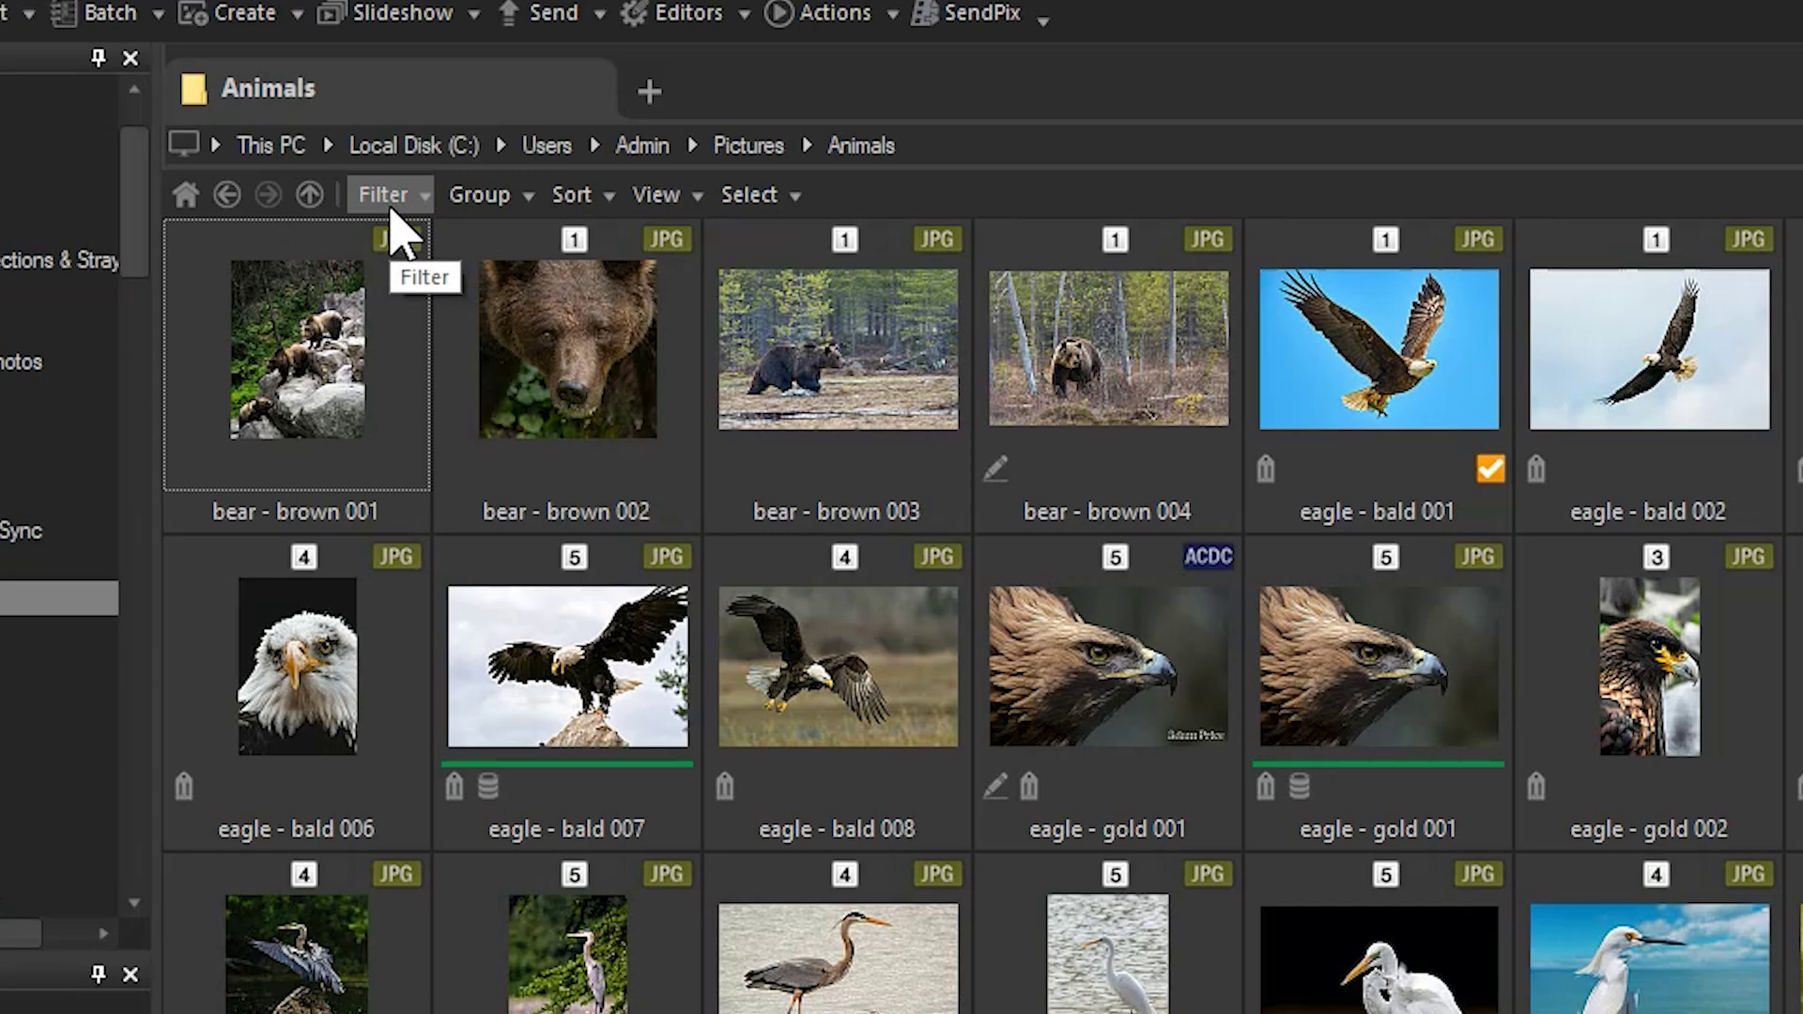
click(420, 198)
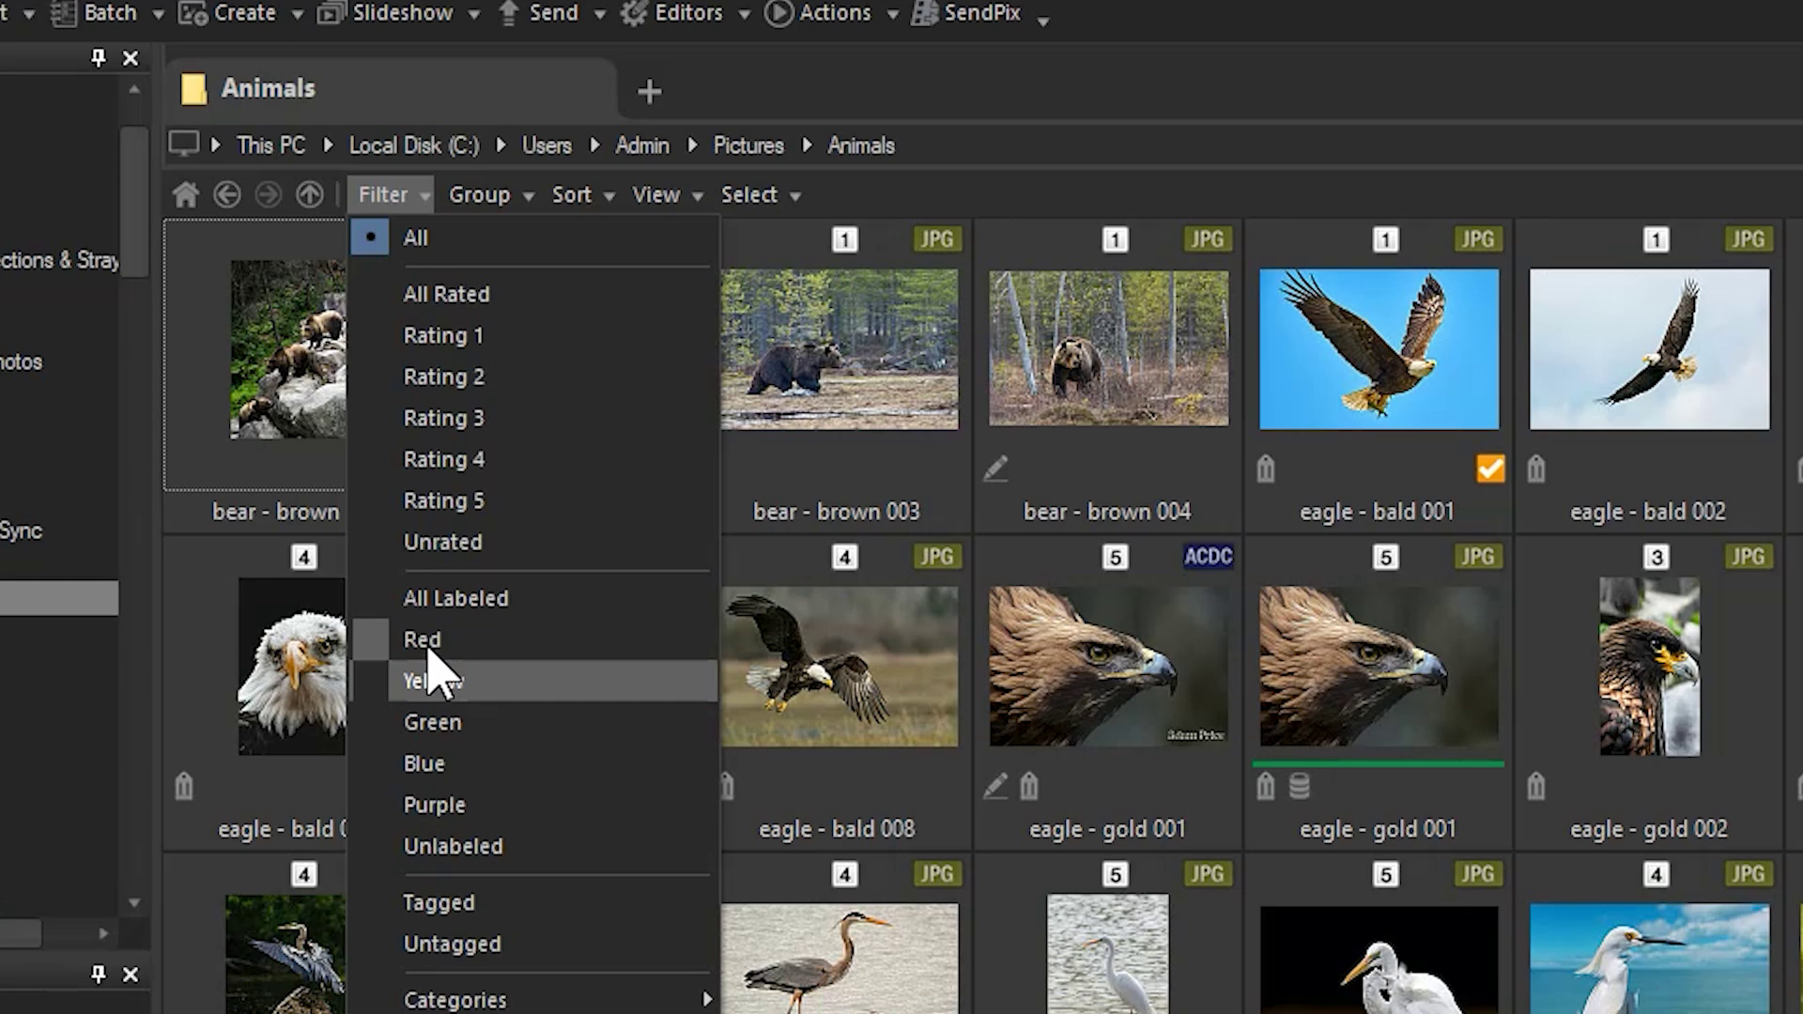
click(418, 212)
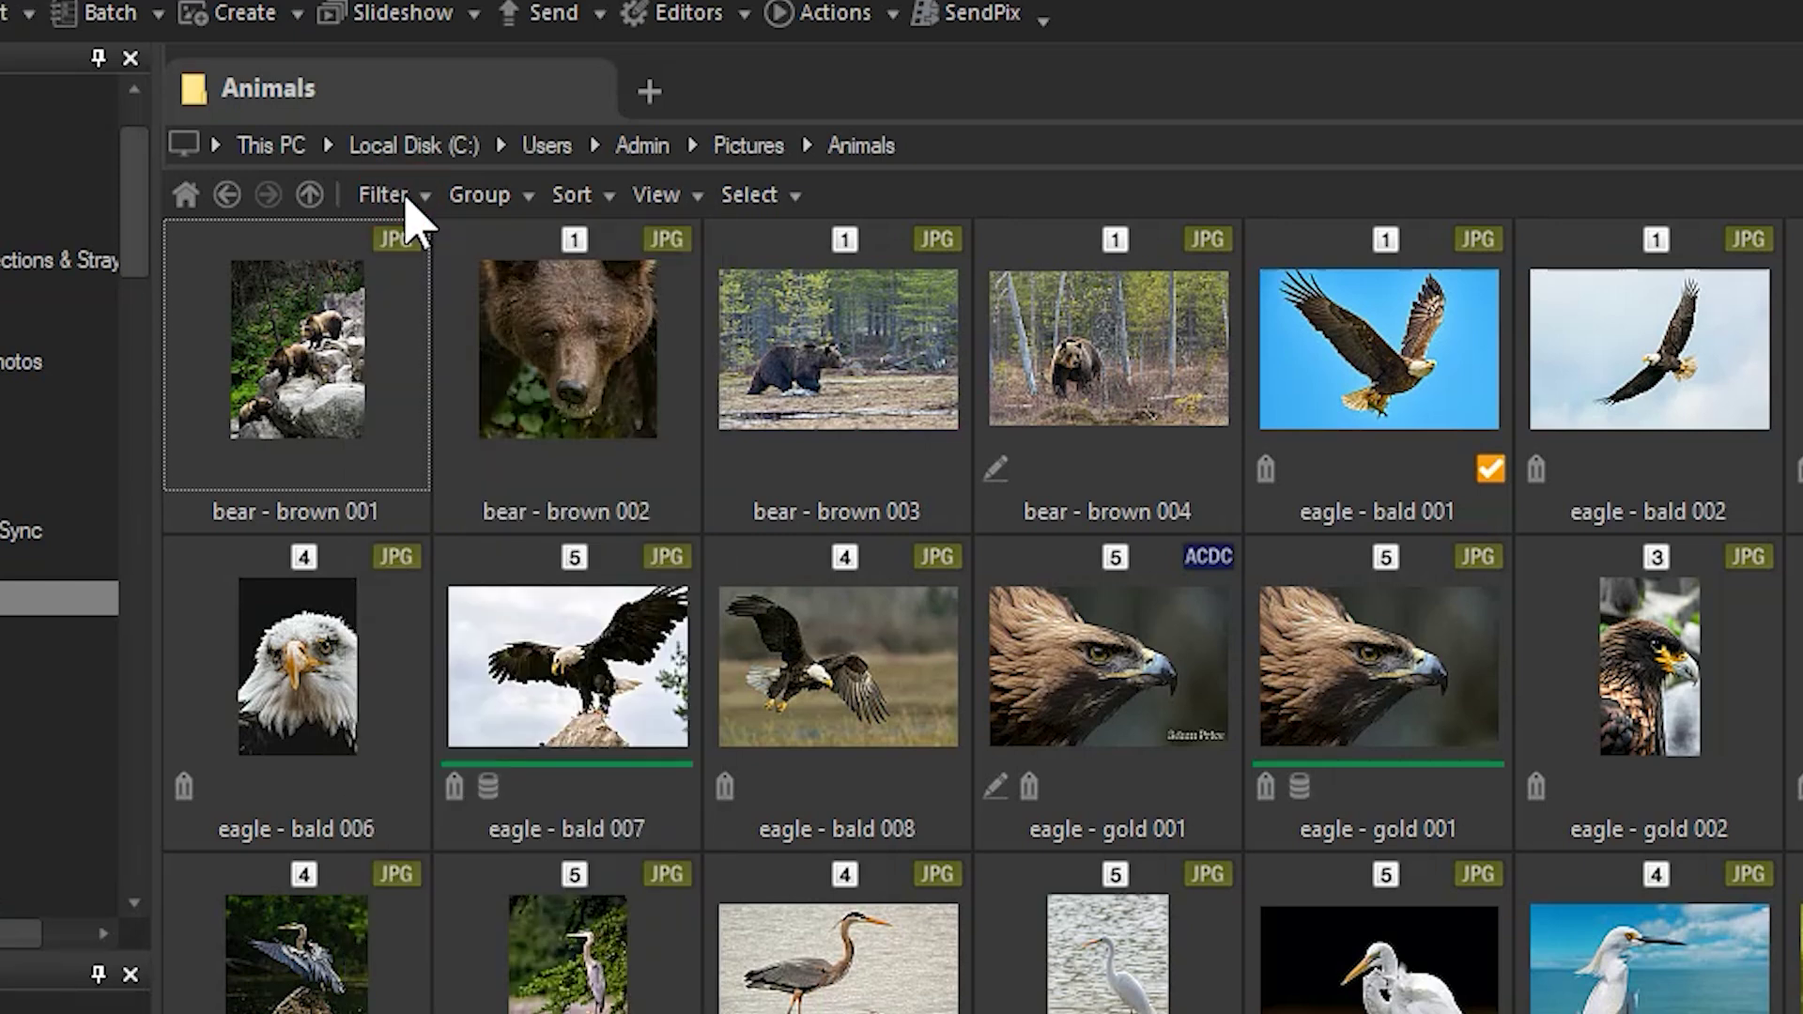
Step: Filter the Animals folder by rating 1, then rating 2, then rating 3
click(416, 212)
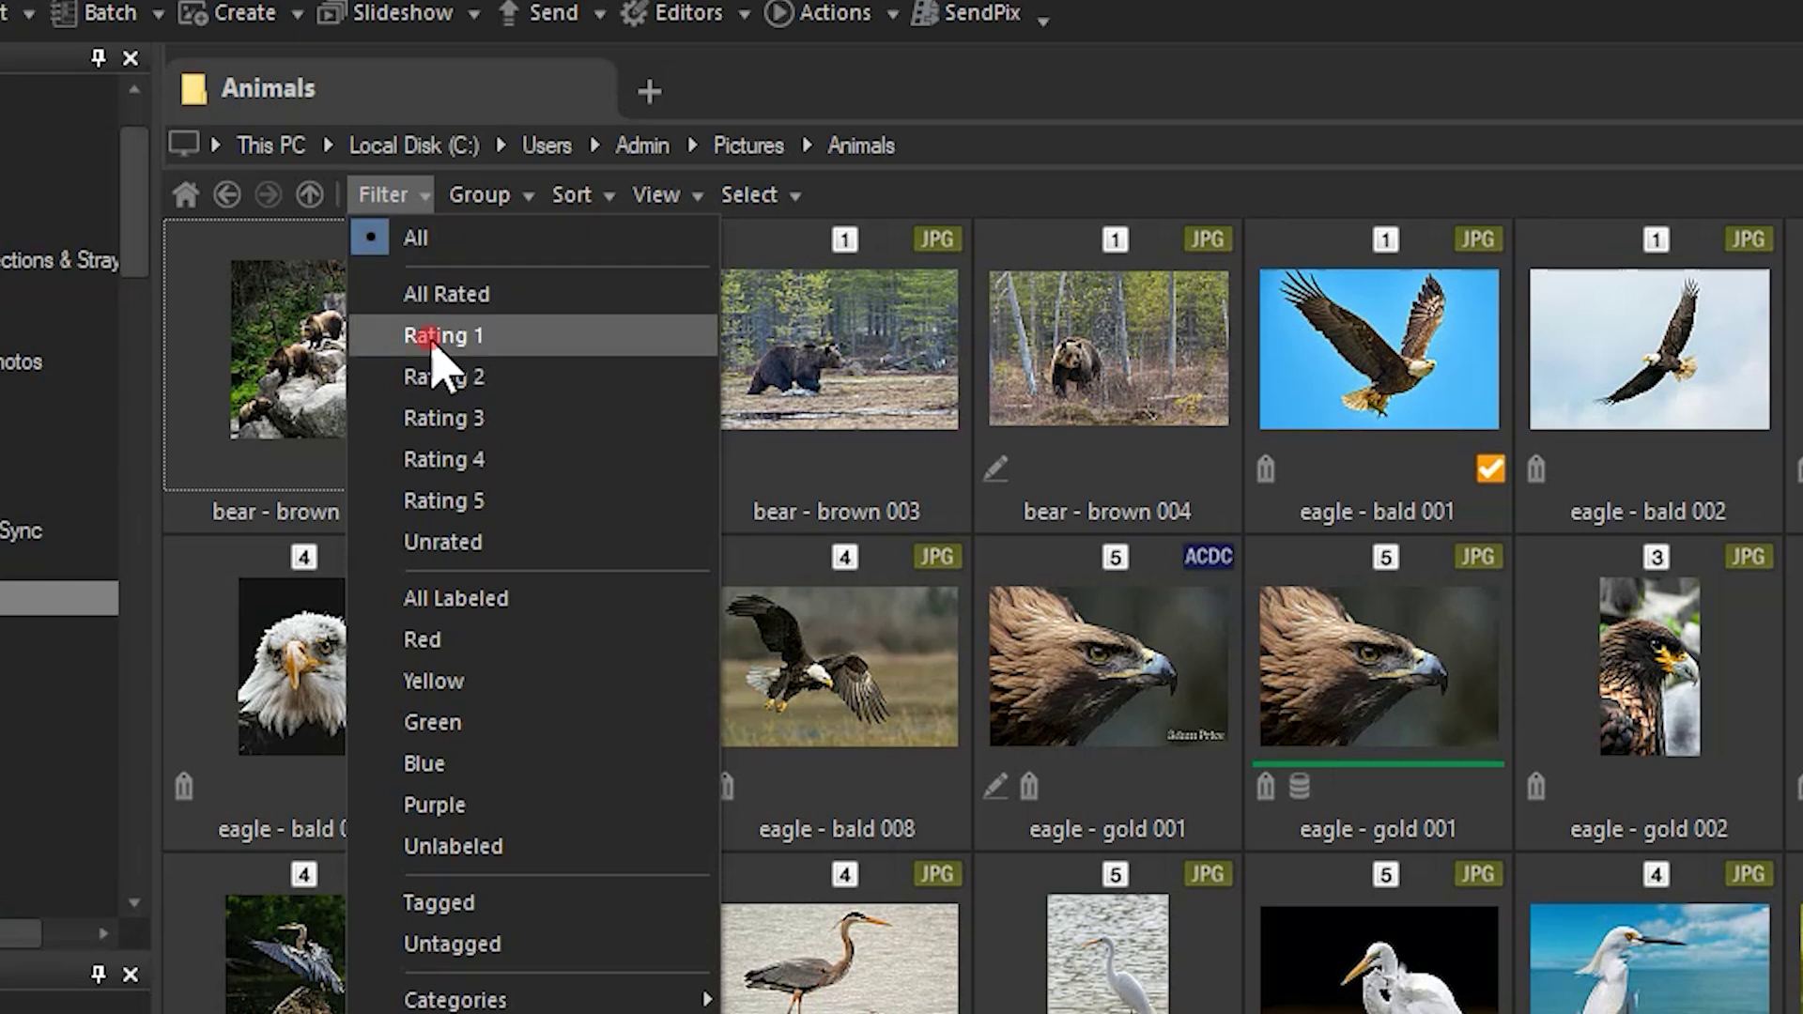
click(442, 336)
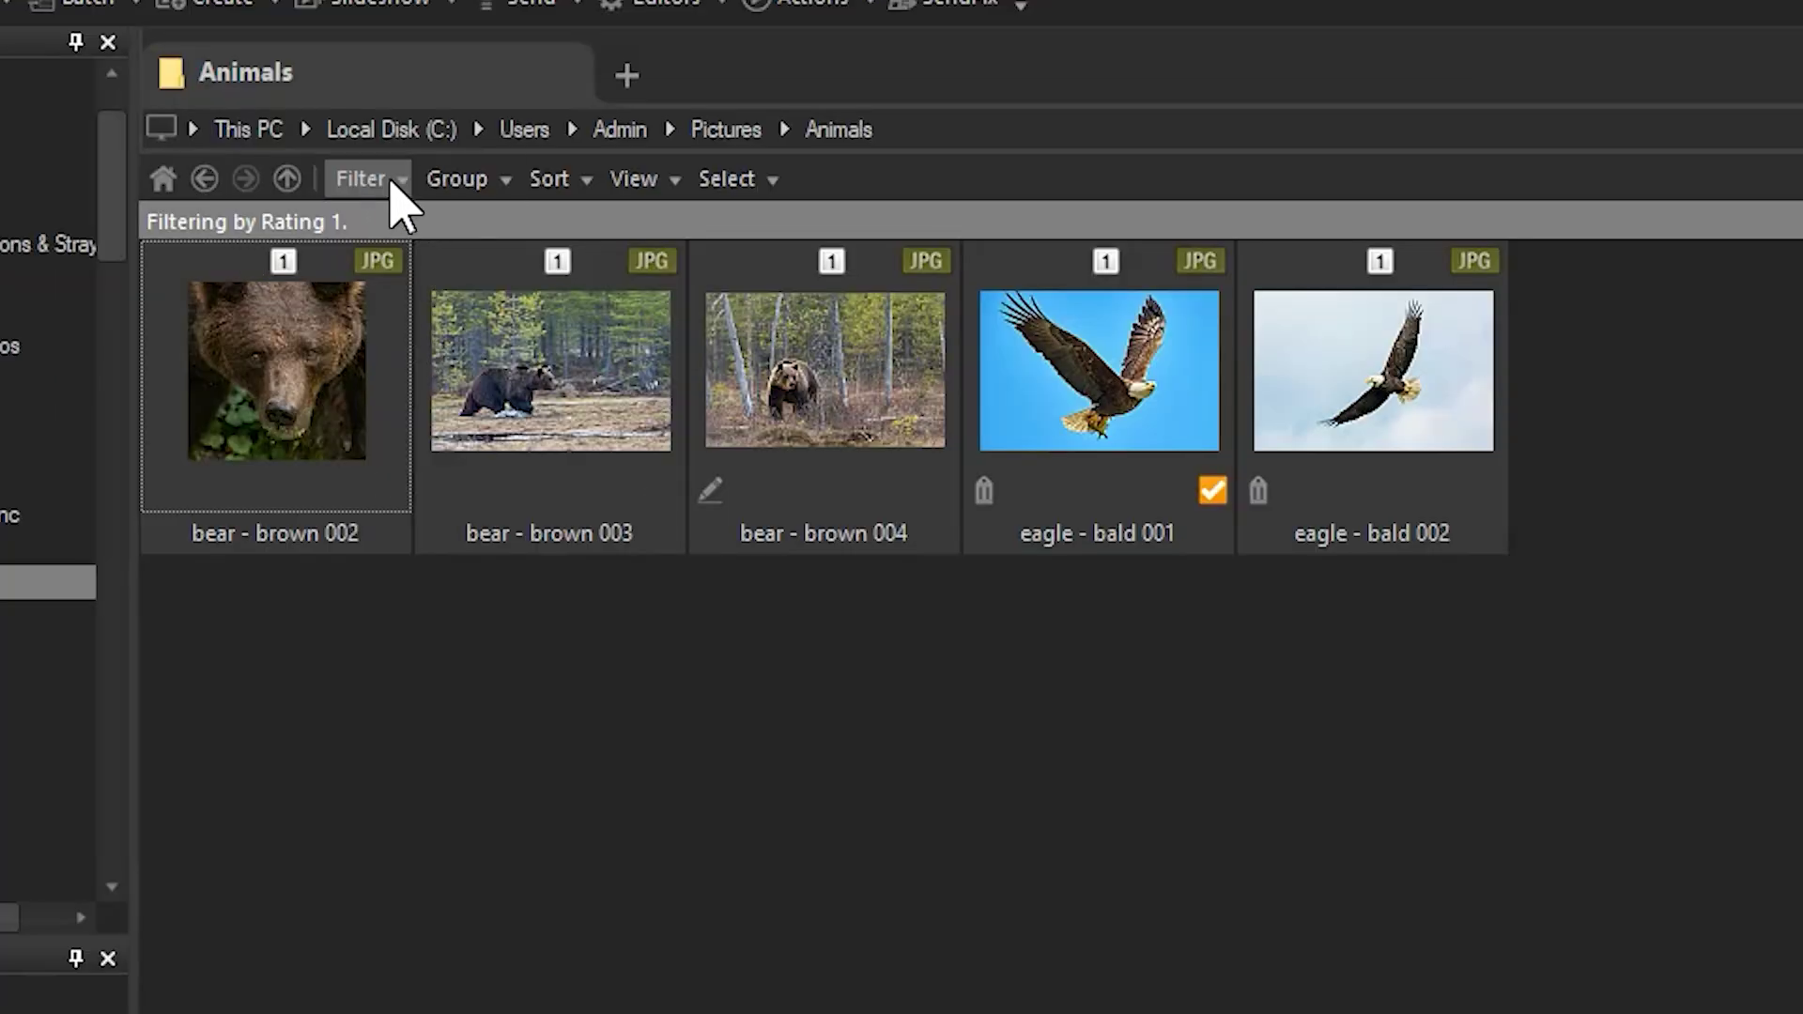
click(360, 178)
click(414, 355)
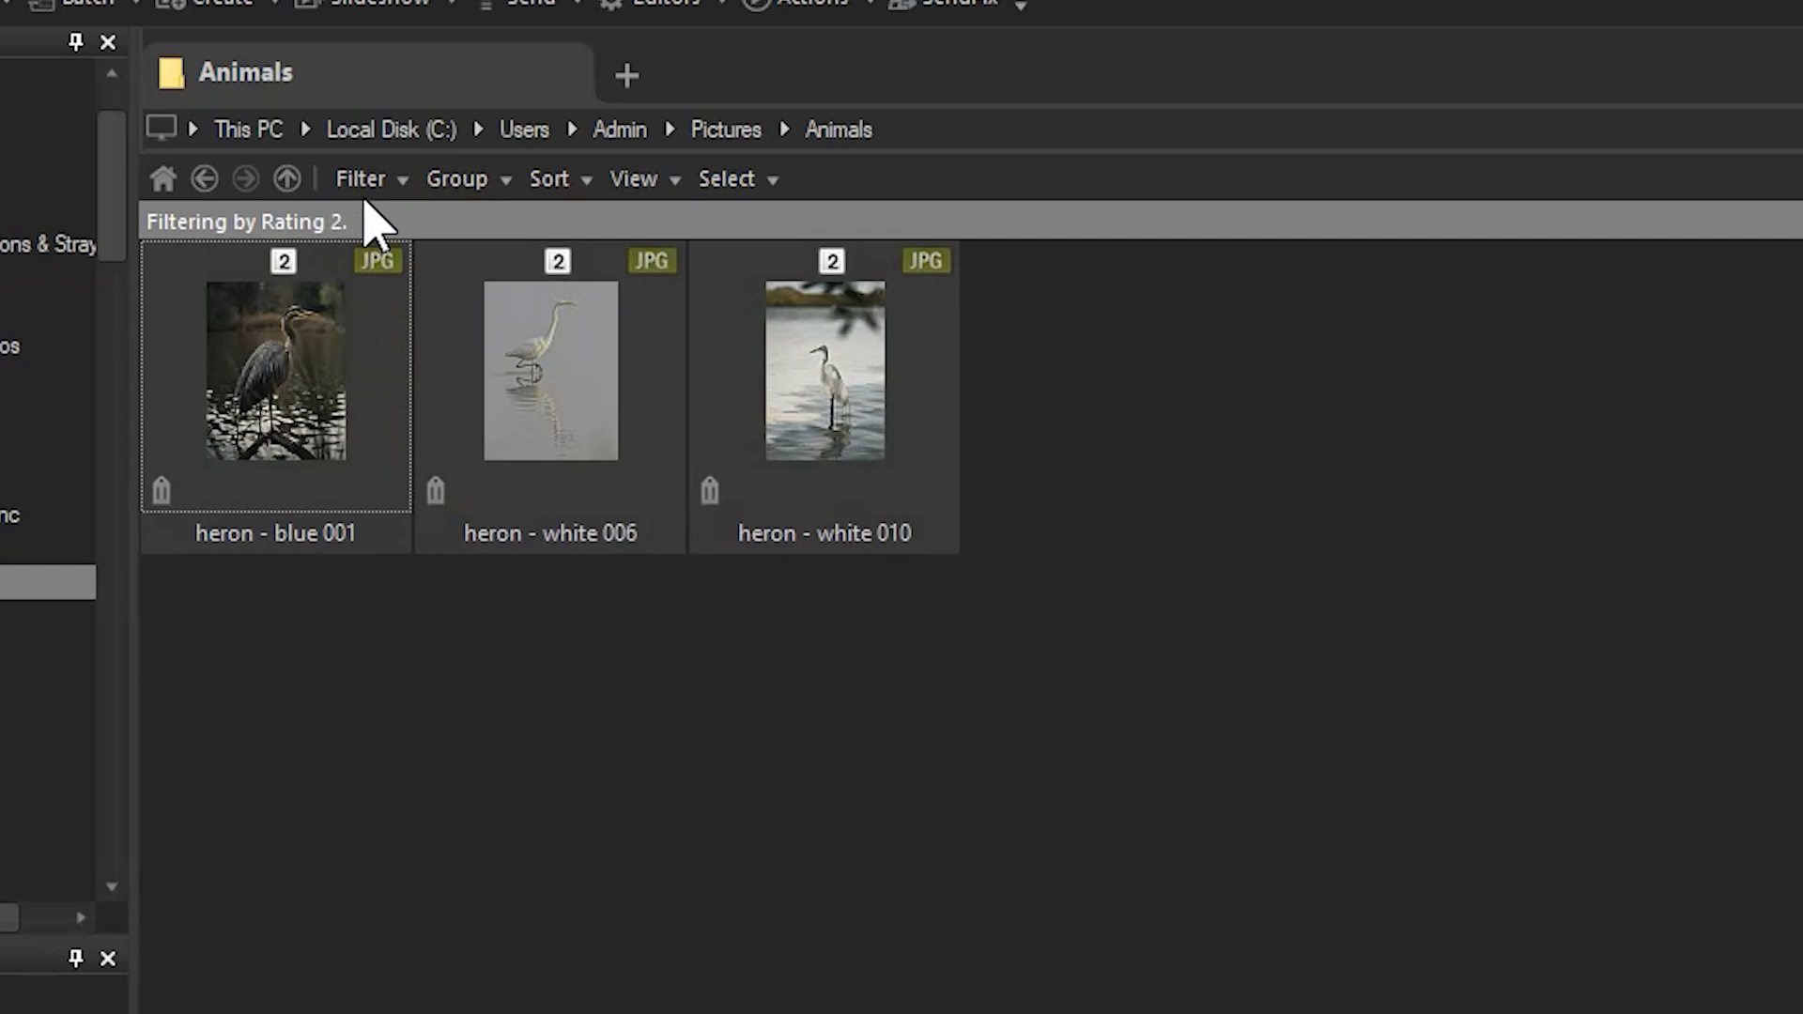
click(362, 179)
click(408, 400)
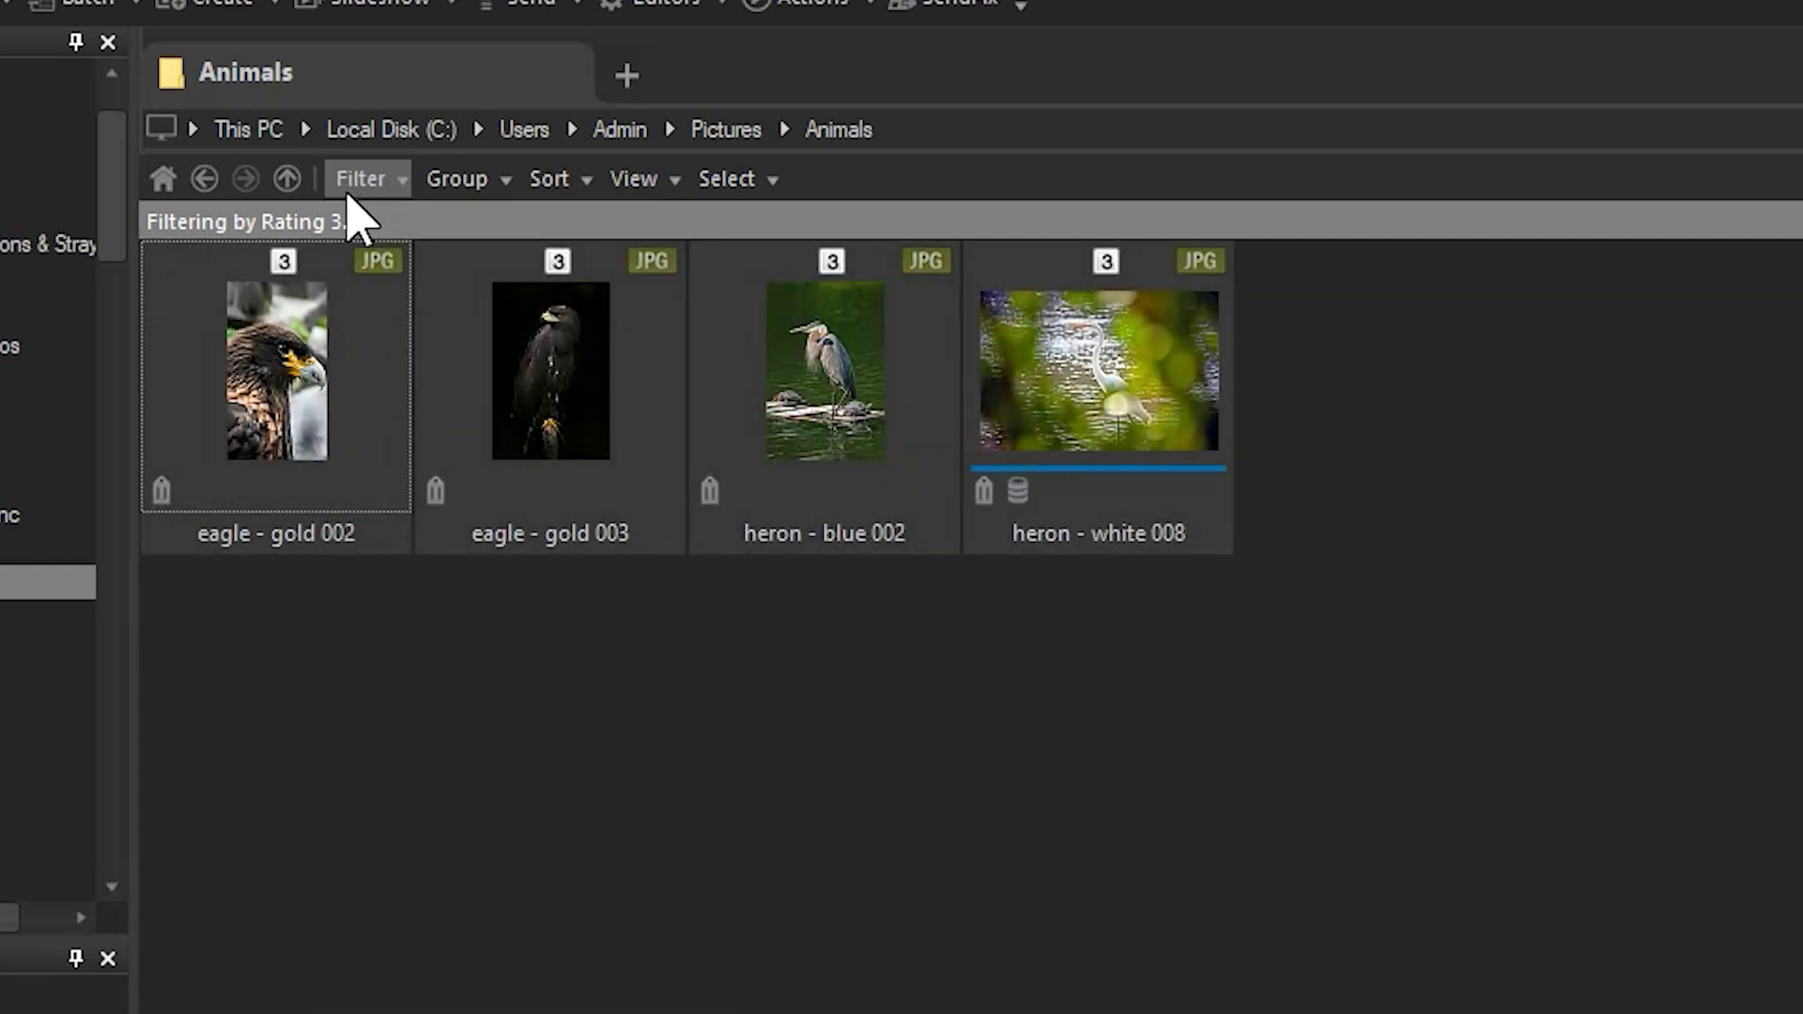
click(361, 179)
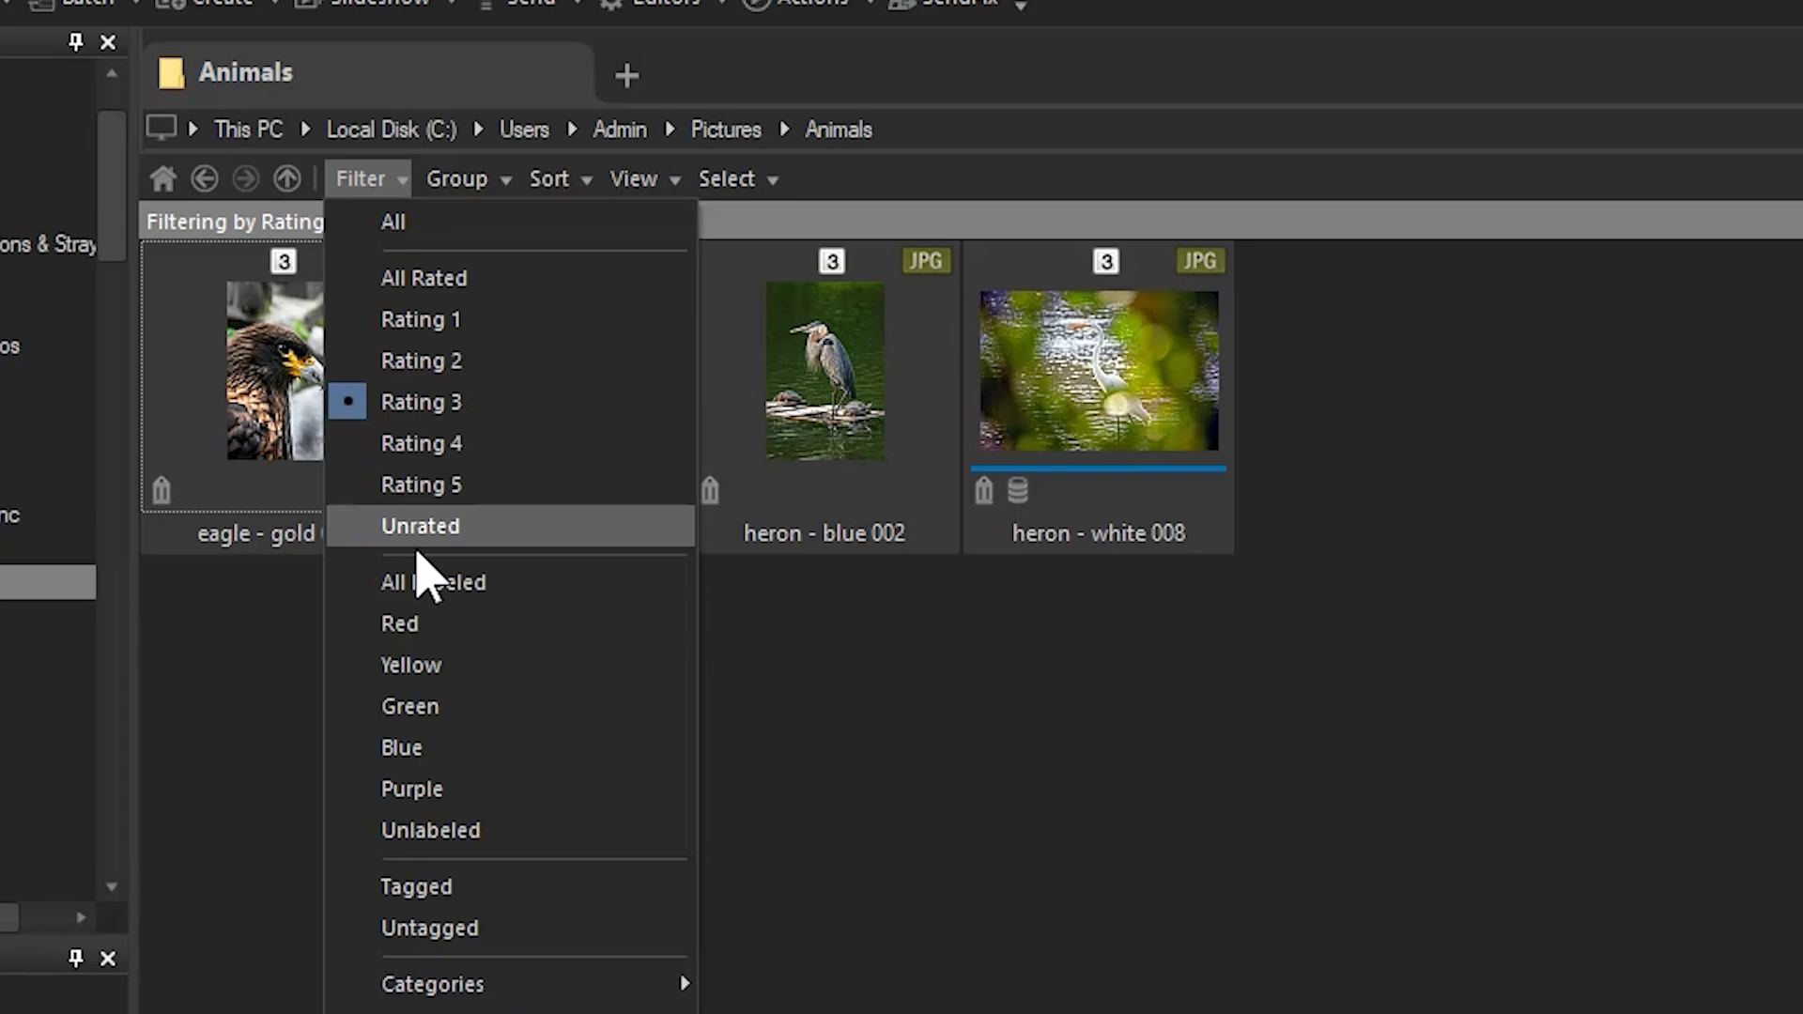
click(401, 625)
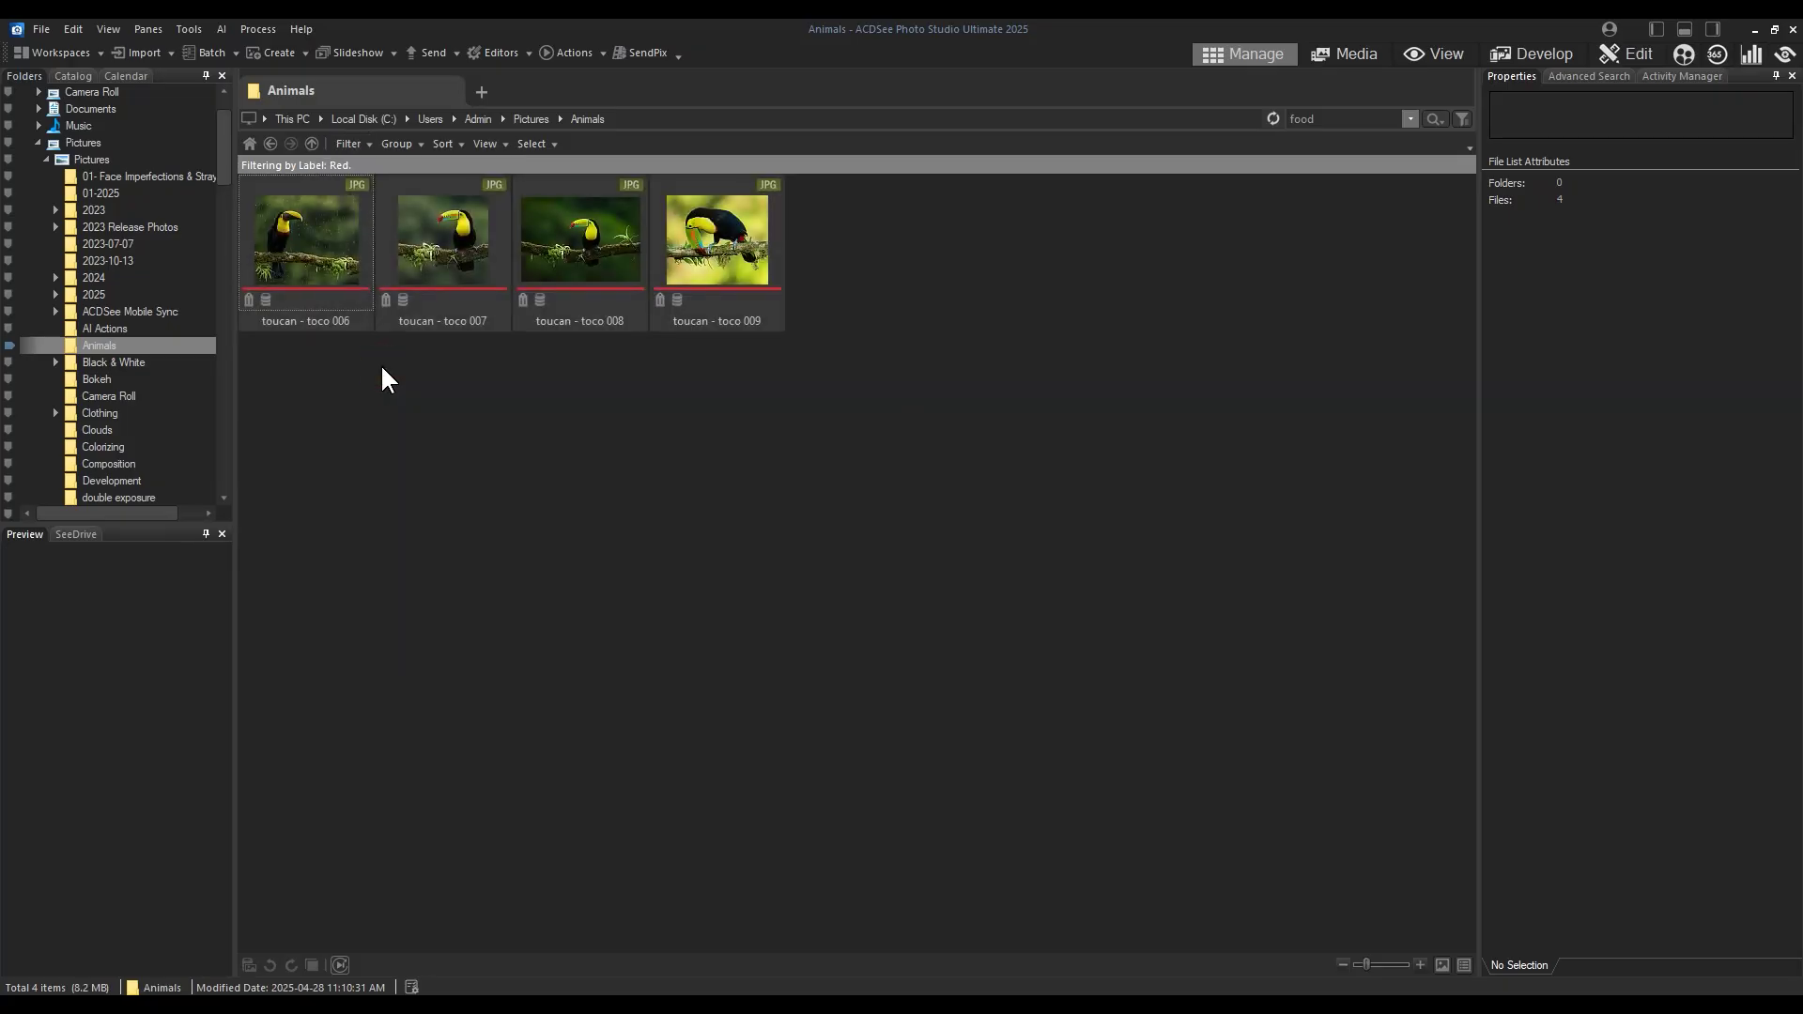
drag(886, 382, 338, 236)
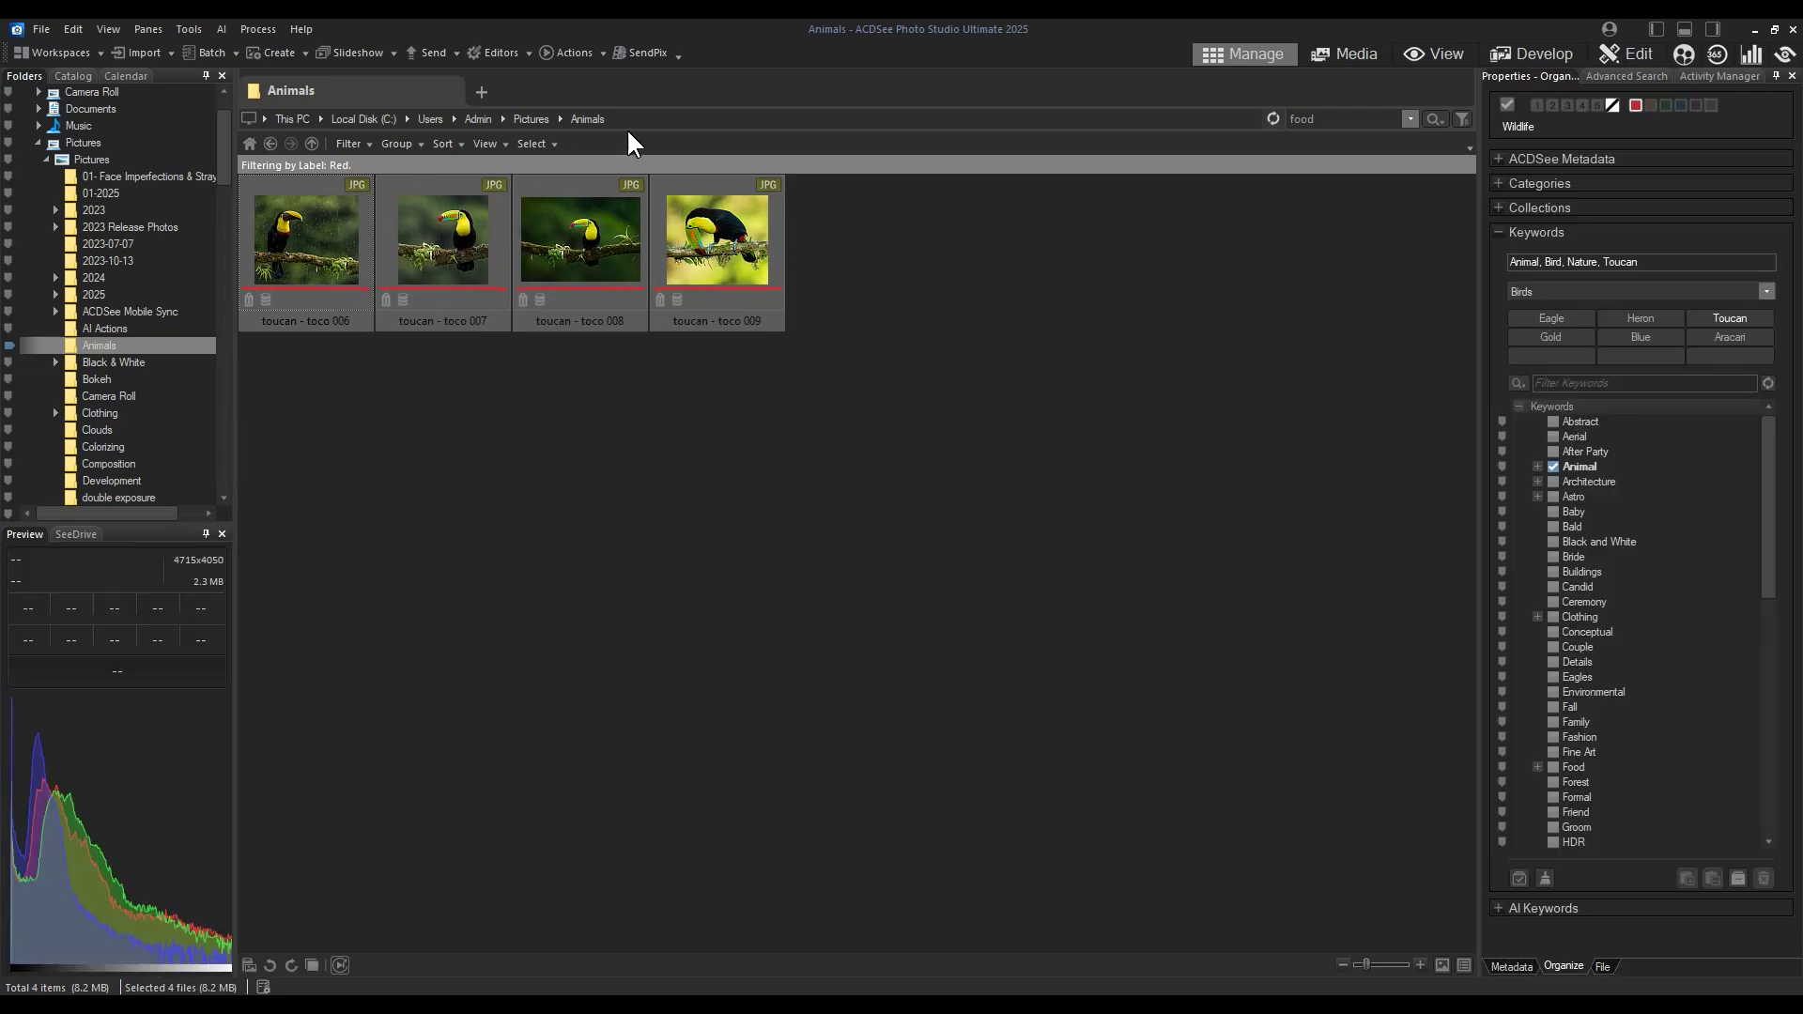
click(656, 120)
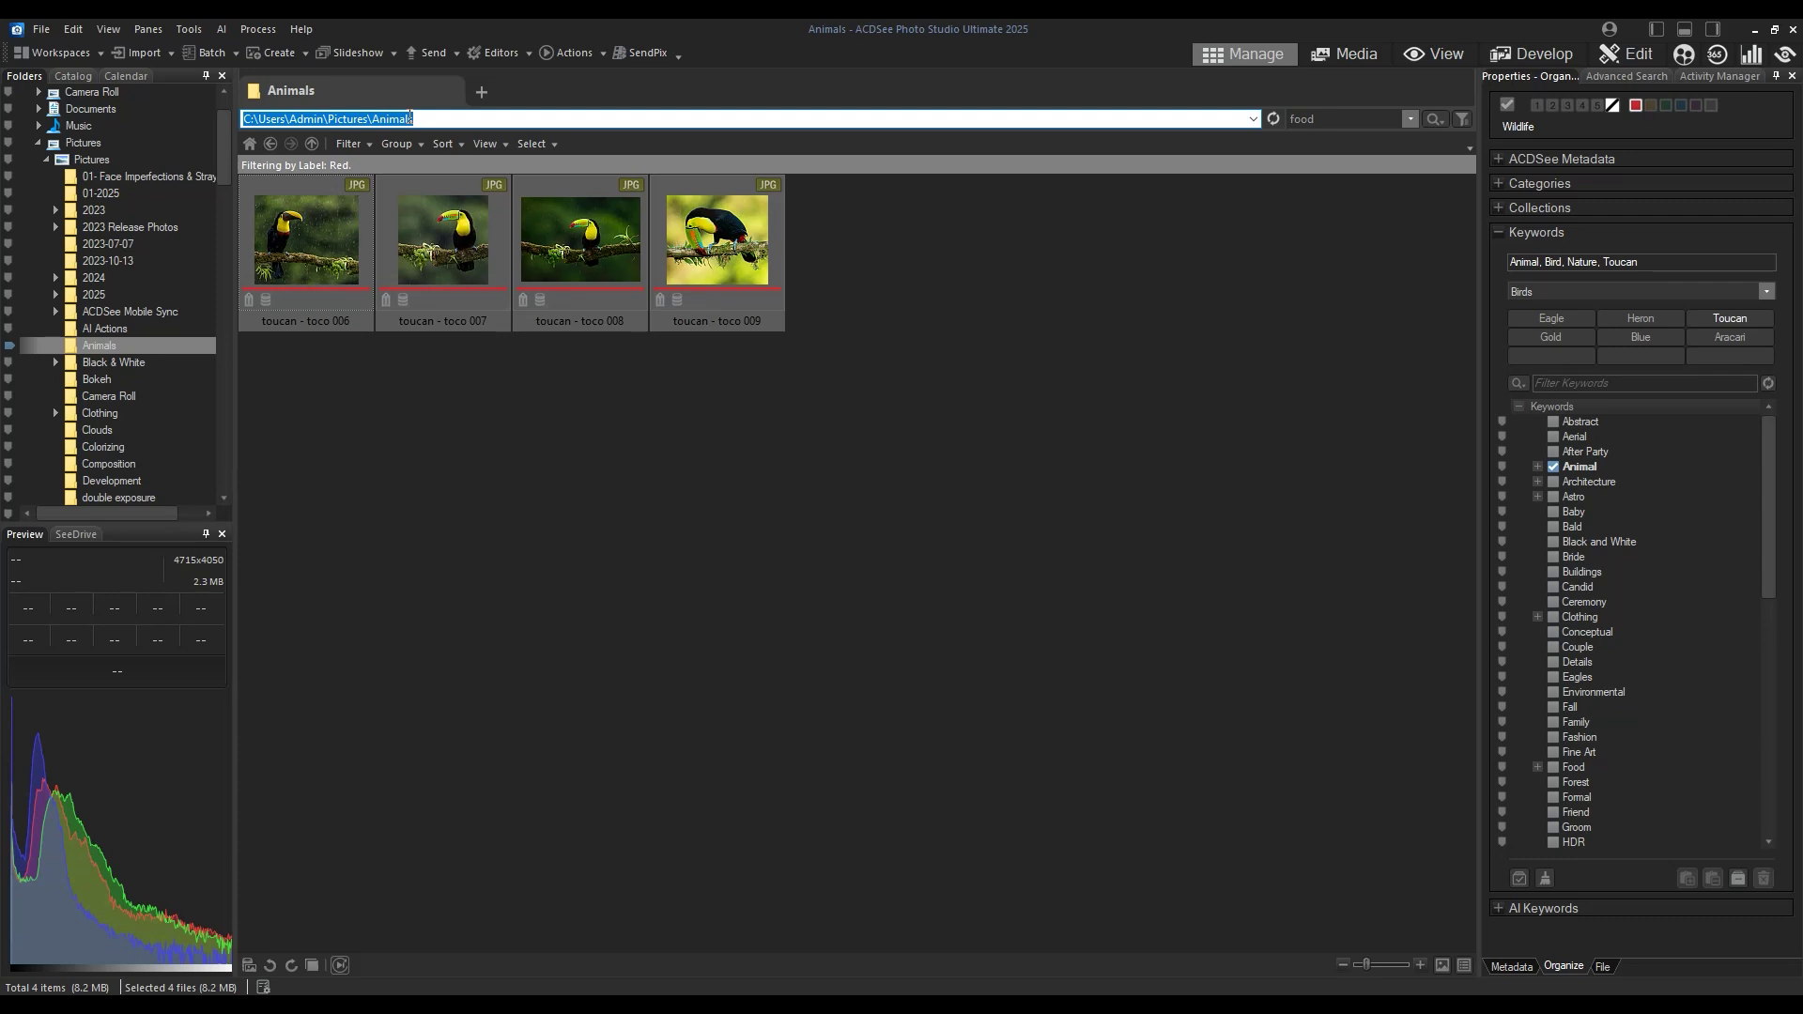
right_click(428, 118)
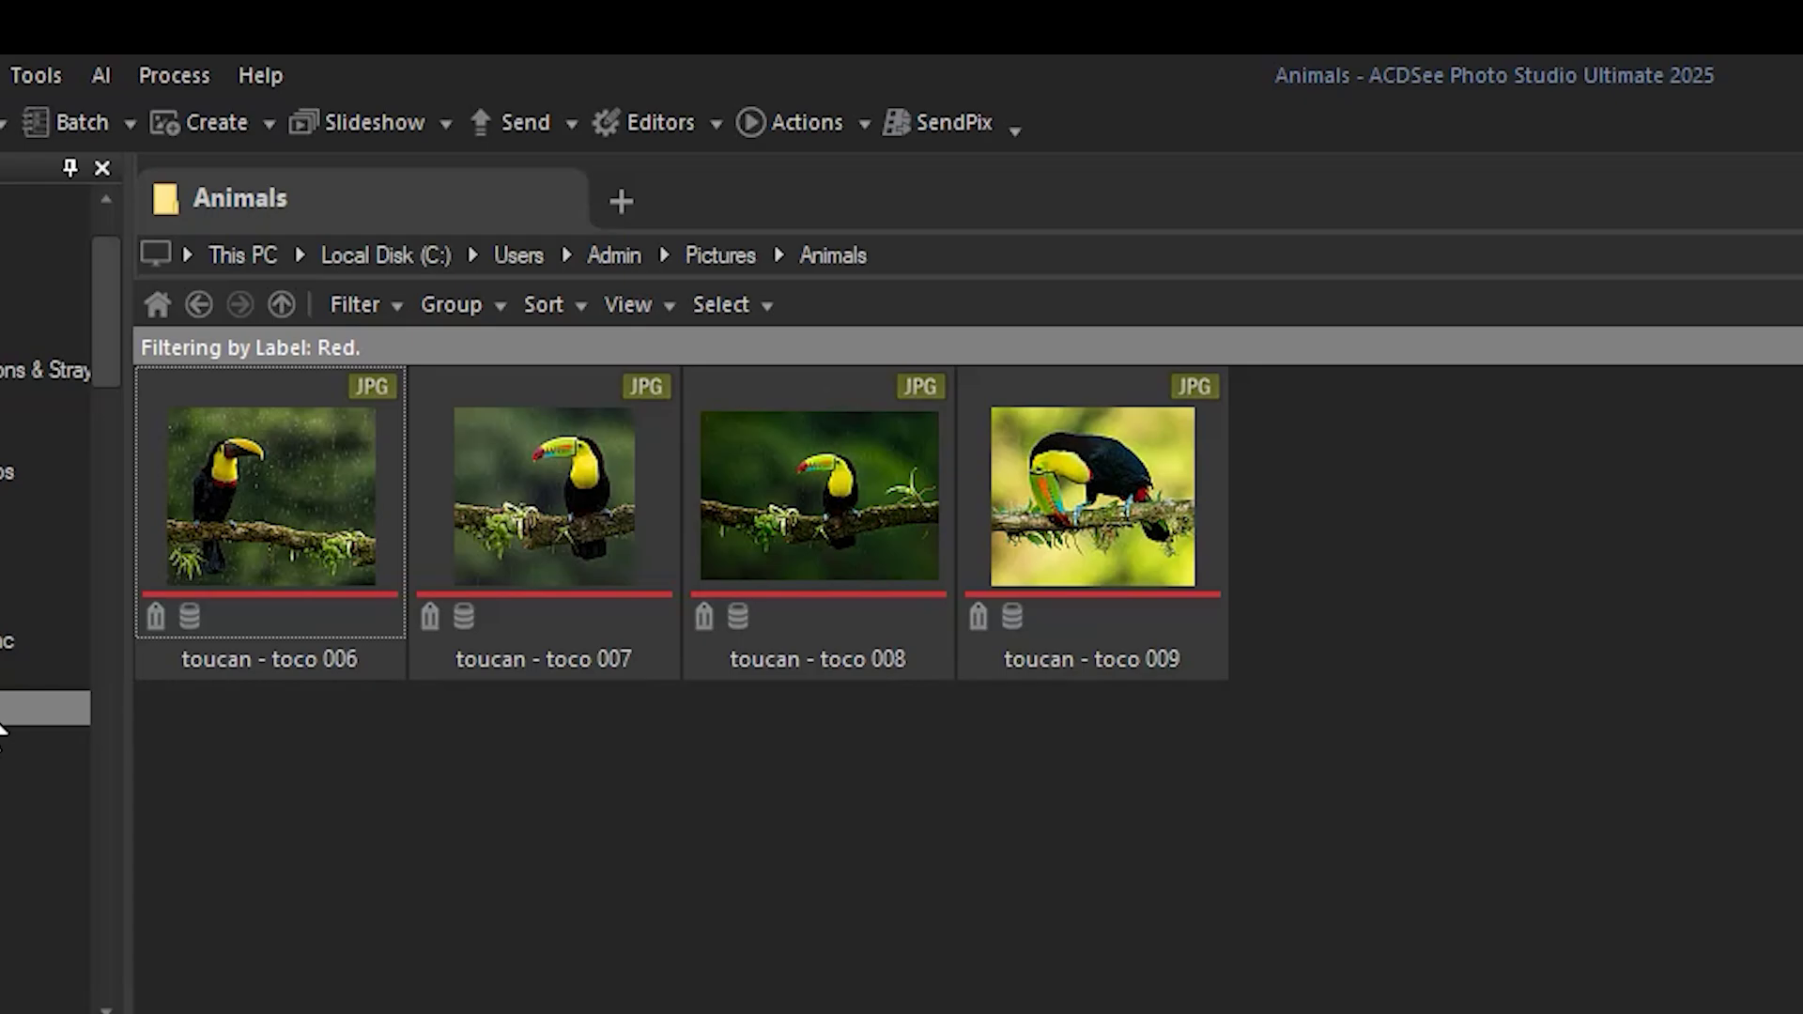
Step: Try the Tagged filter, then the No Keywords filter, and select the five whale photos
click(353, 304)
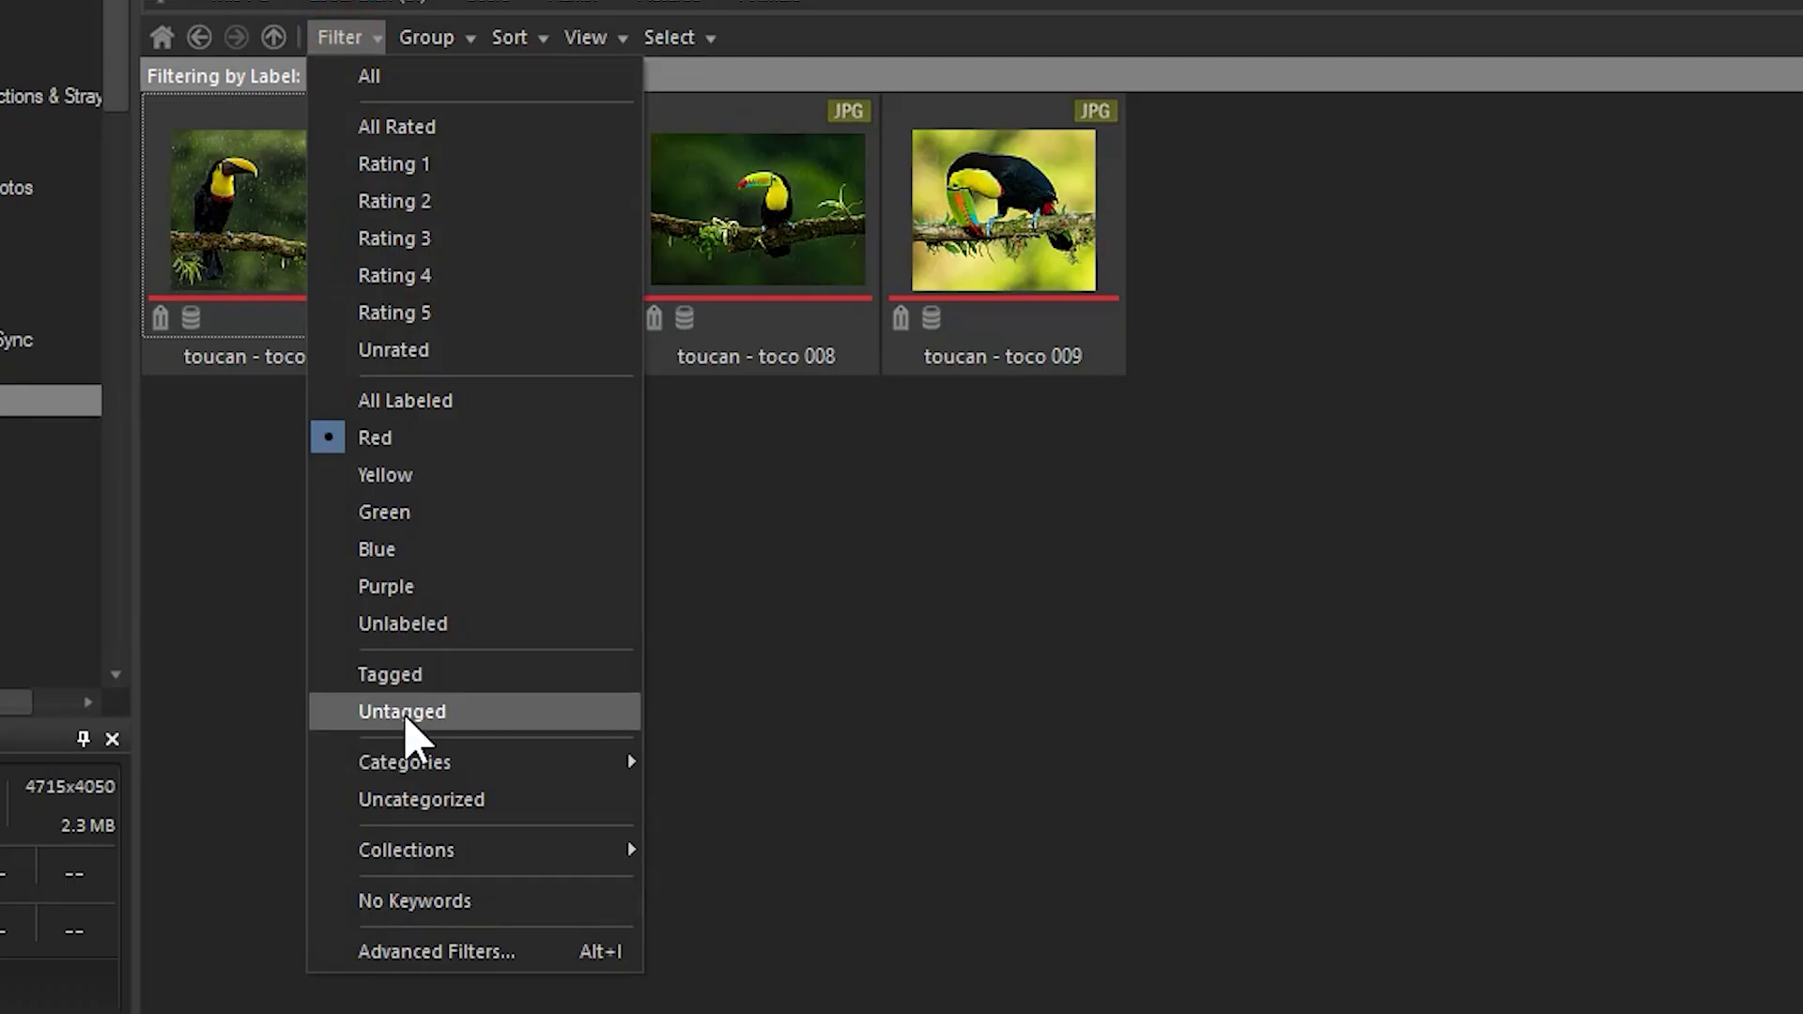
click(419, 682)
click(342, 40)
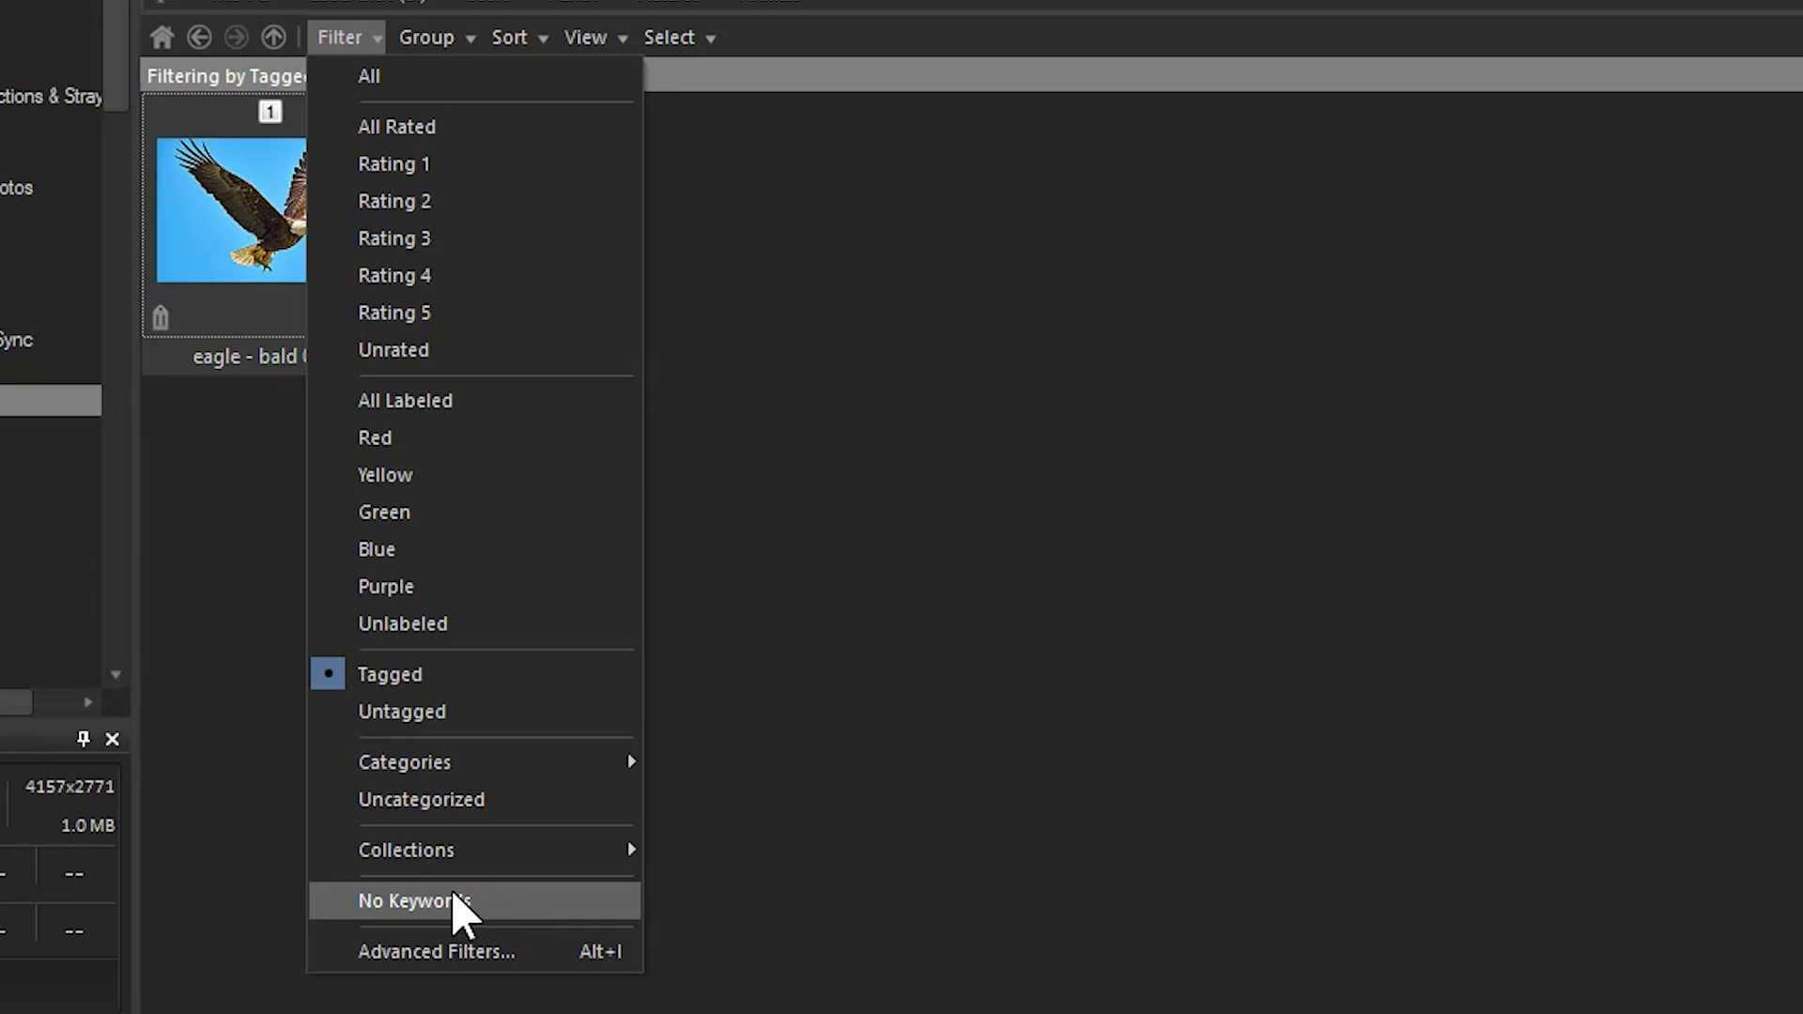
click(423, 903)
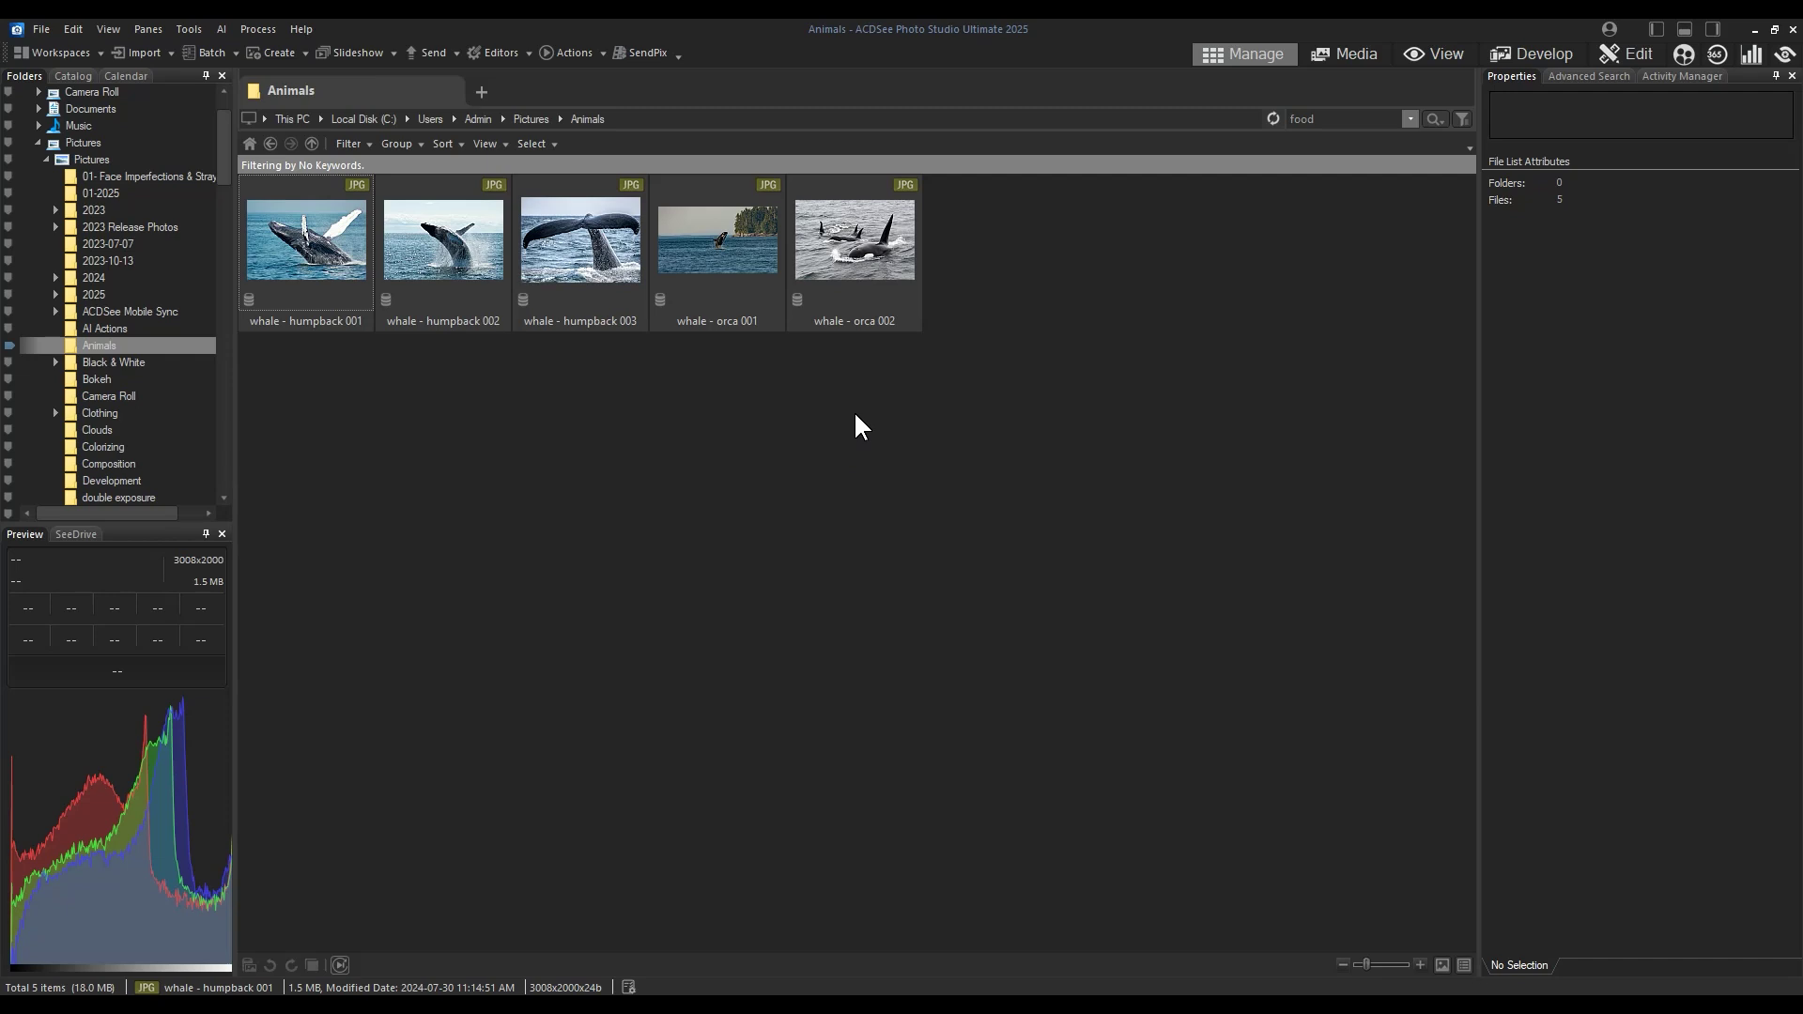
drag(863, 427, 308, 240)
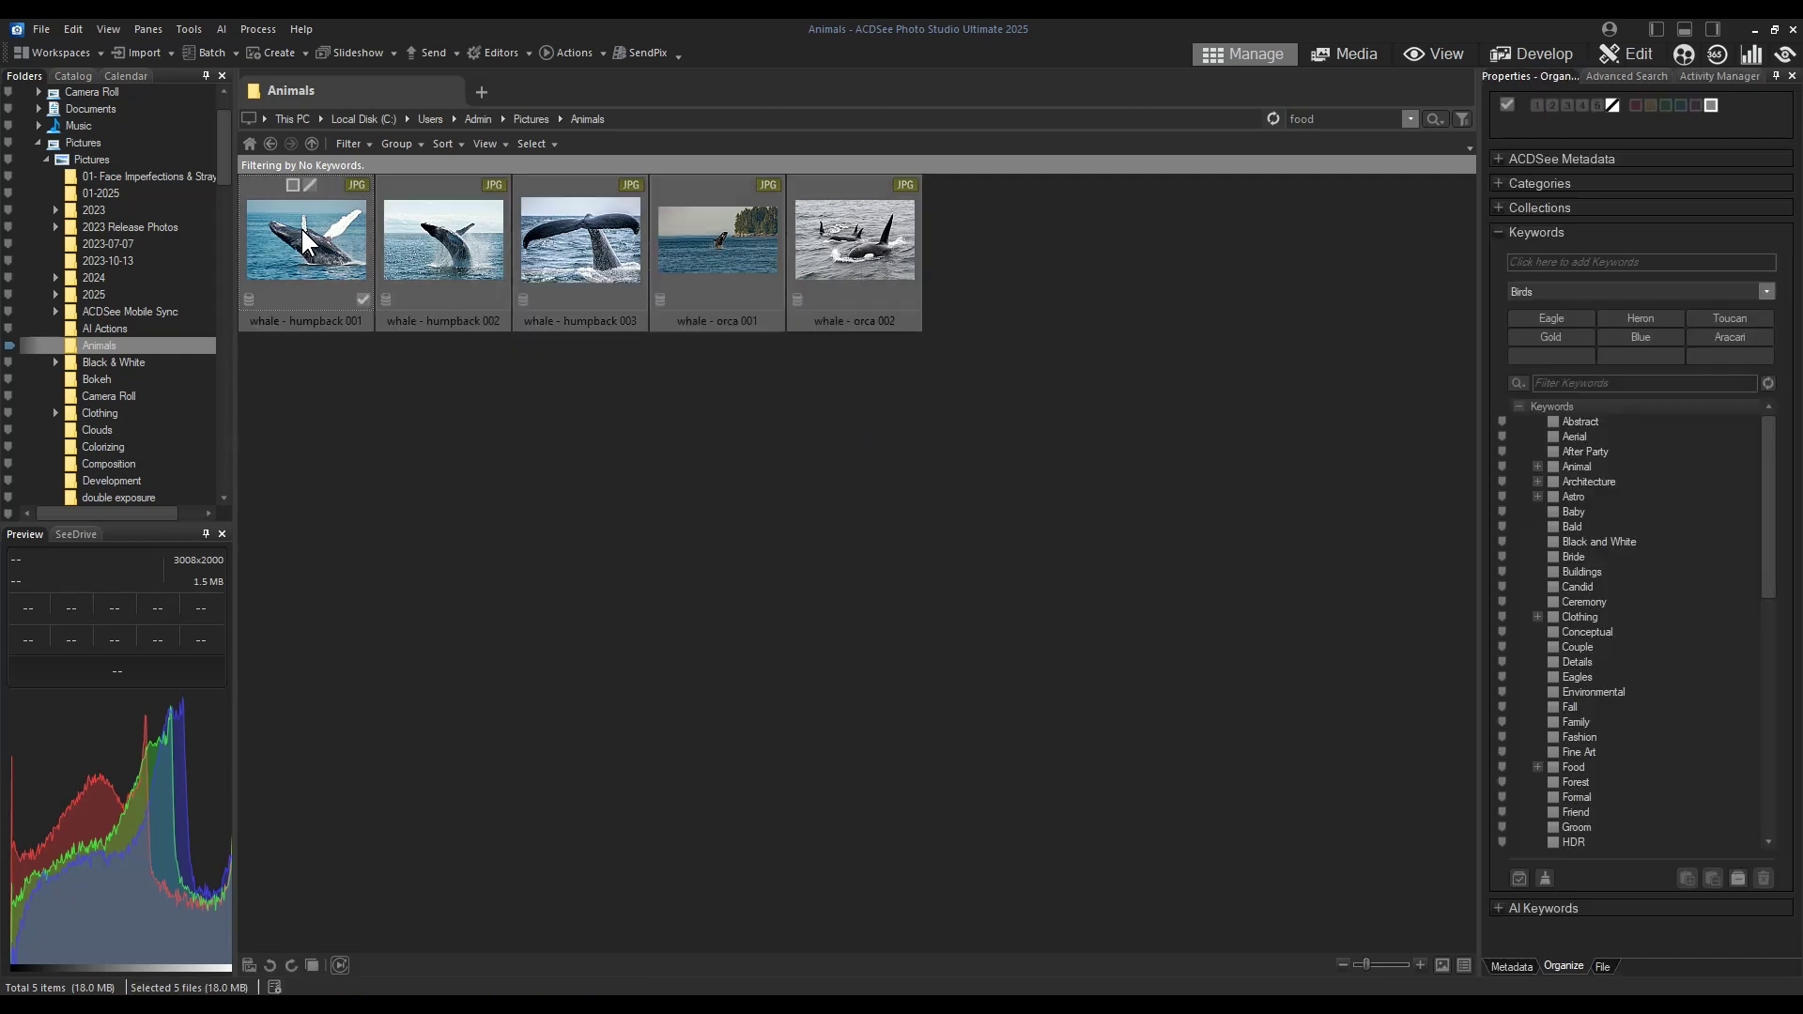
Step: Briefly filter by the Wildlife category, then return to the No Keywords filter
click(350, 143)
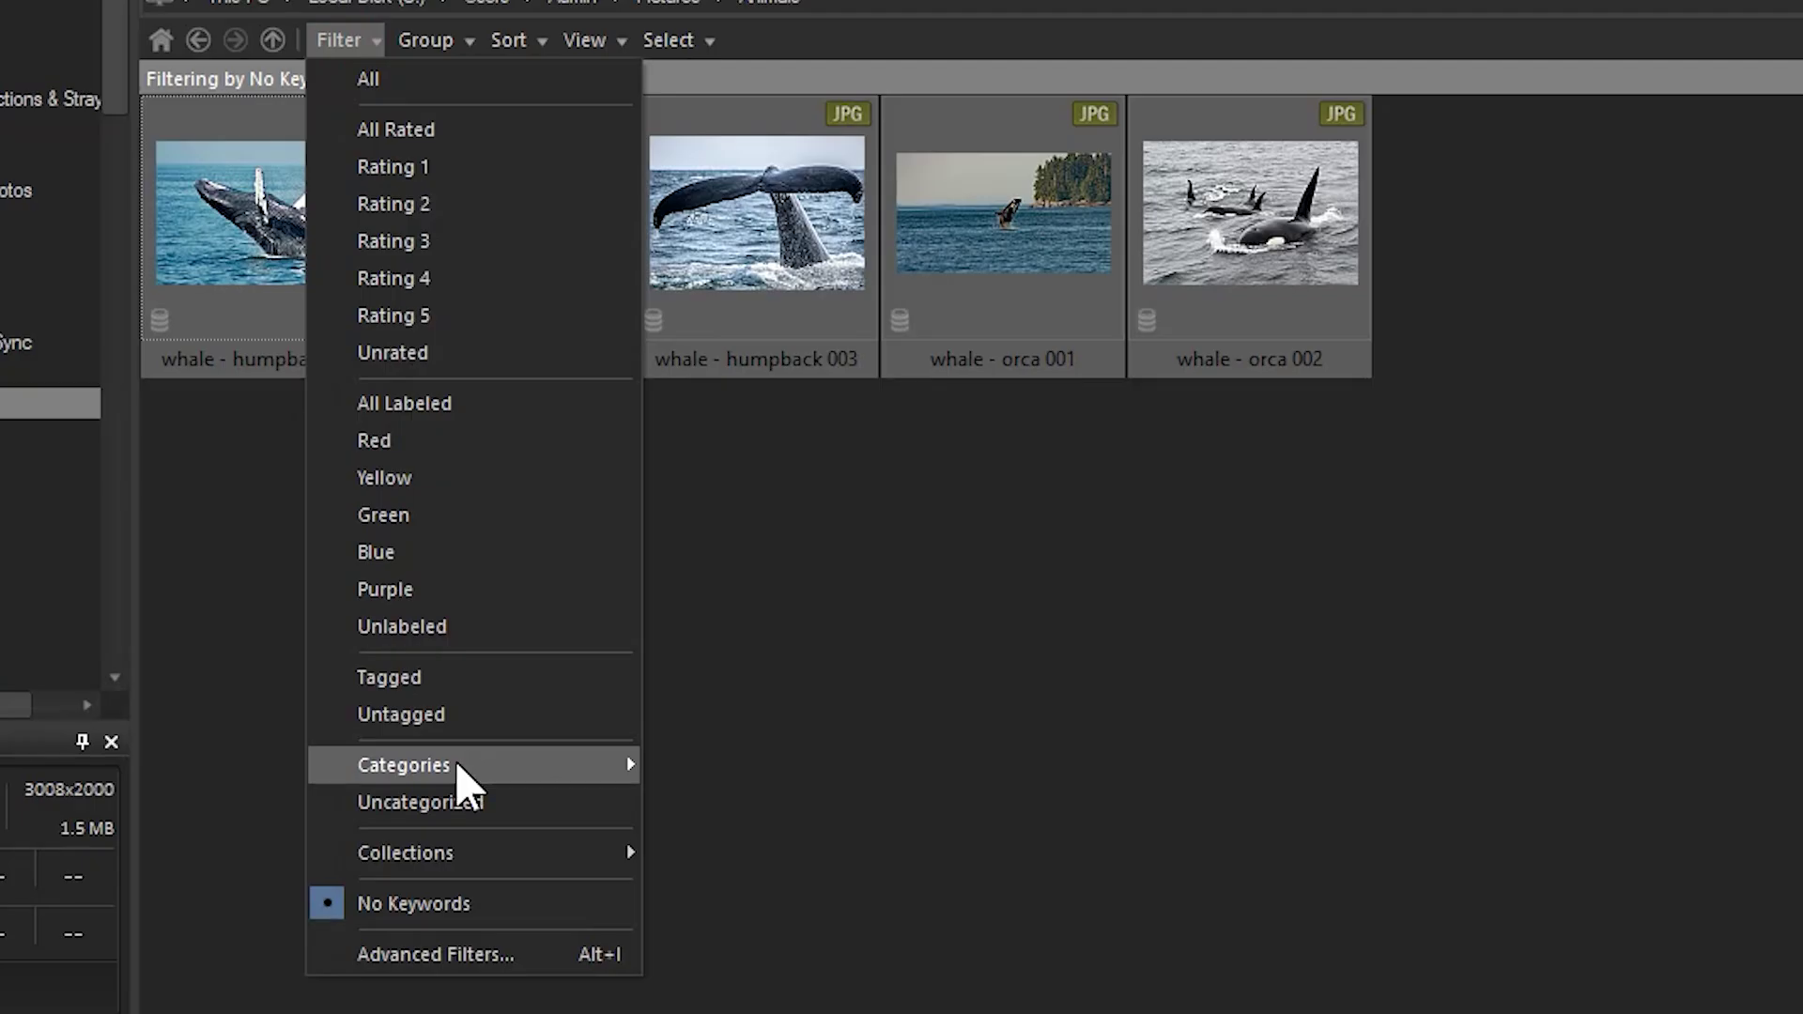
mouse_move(404, 764)
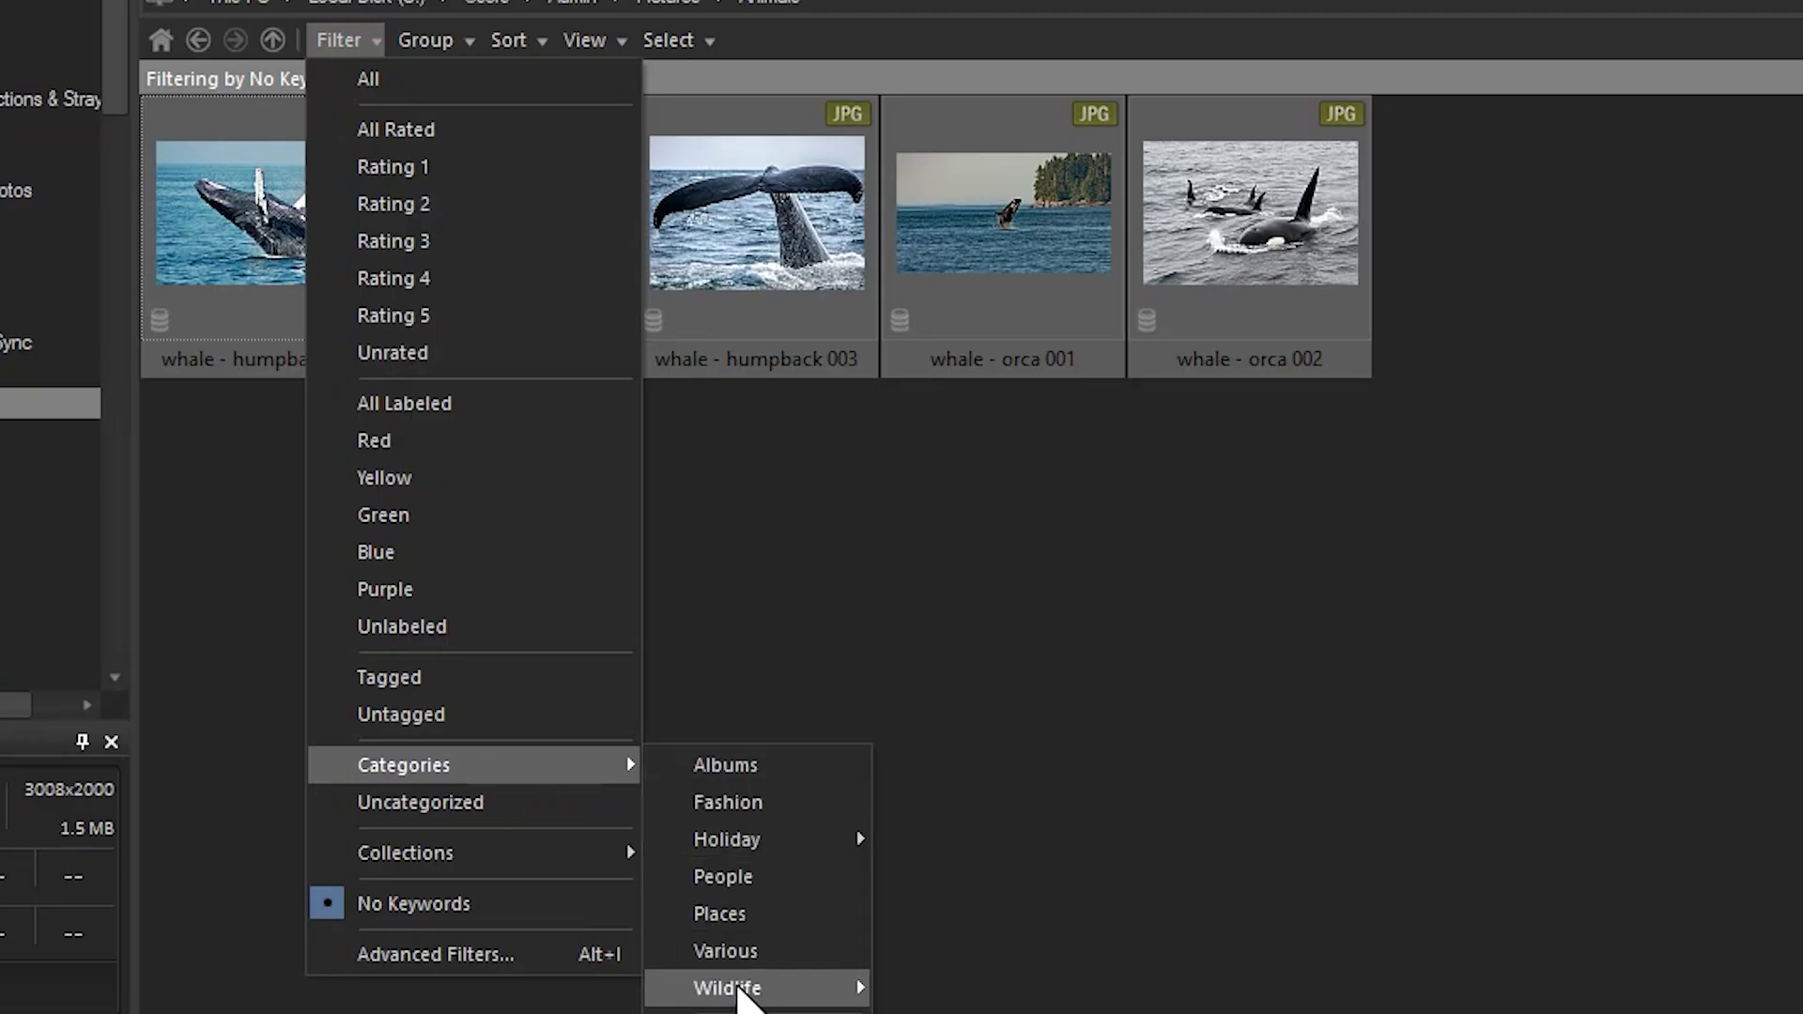
mouse_move(726, 987)
click(955, 988)
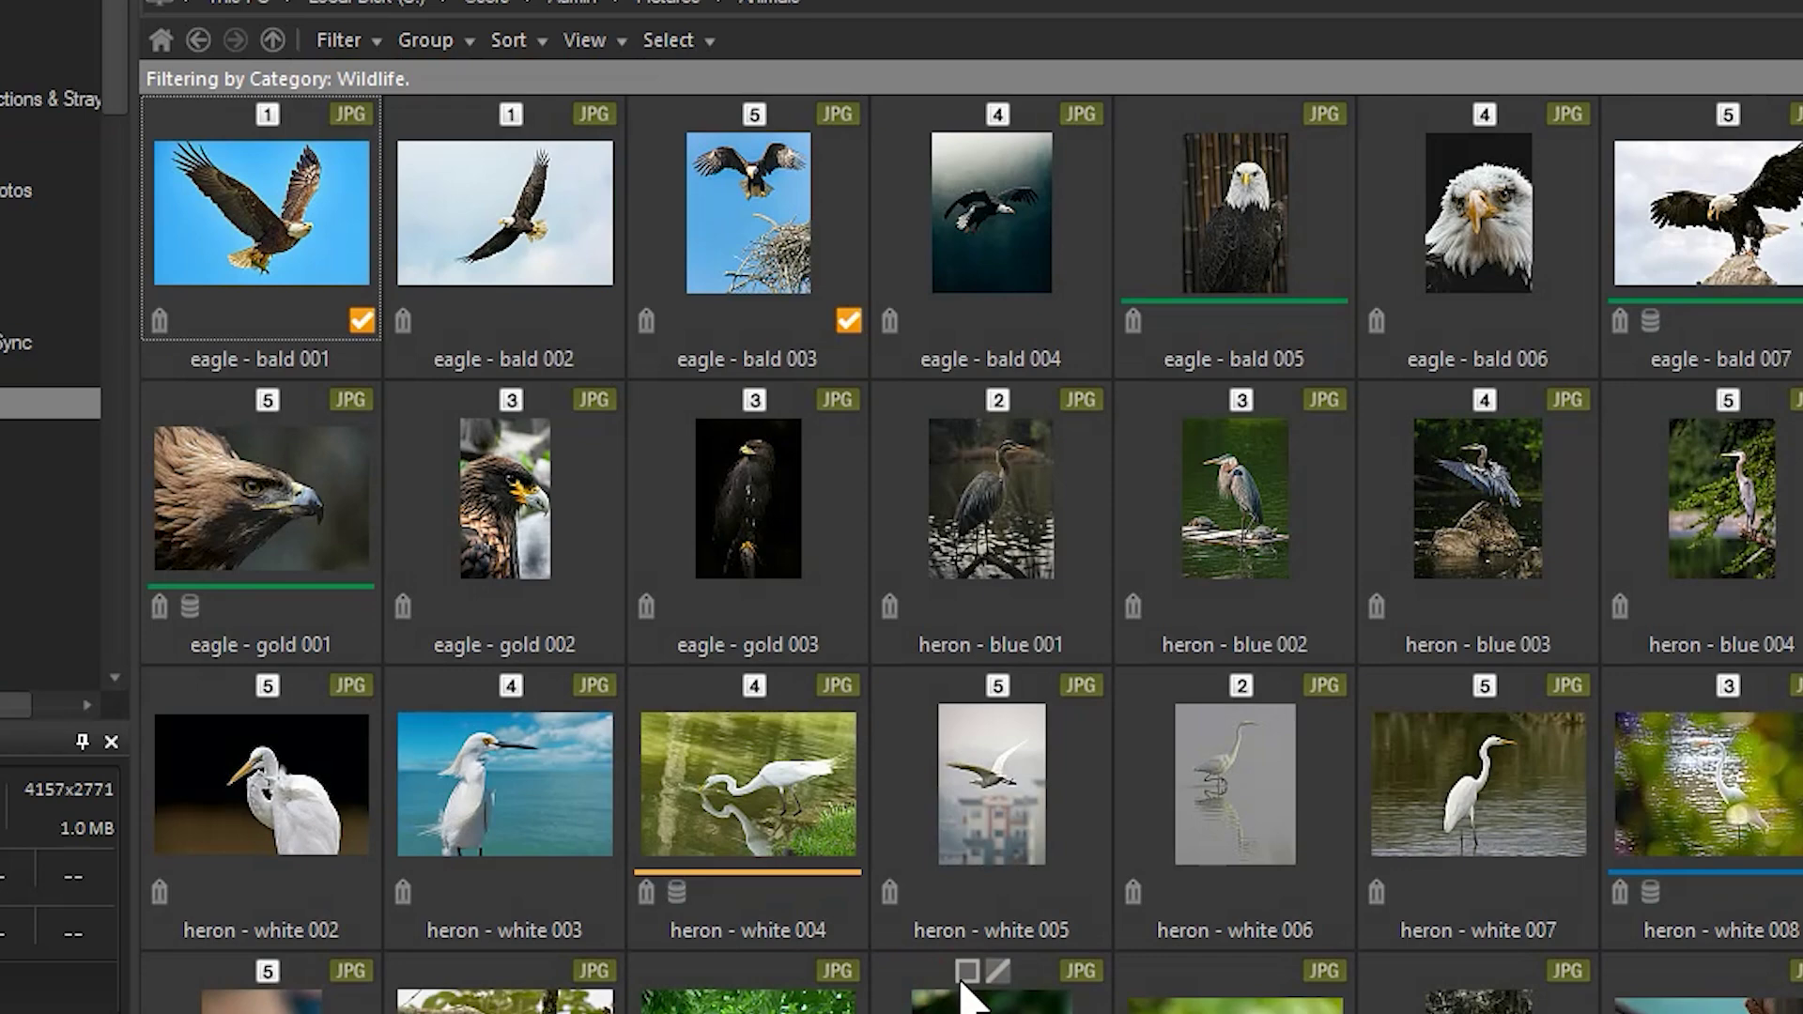
click(340, 39)
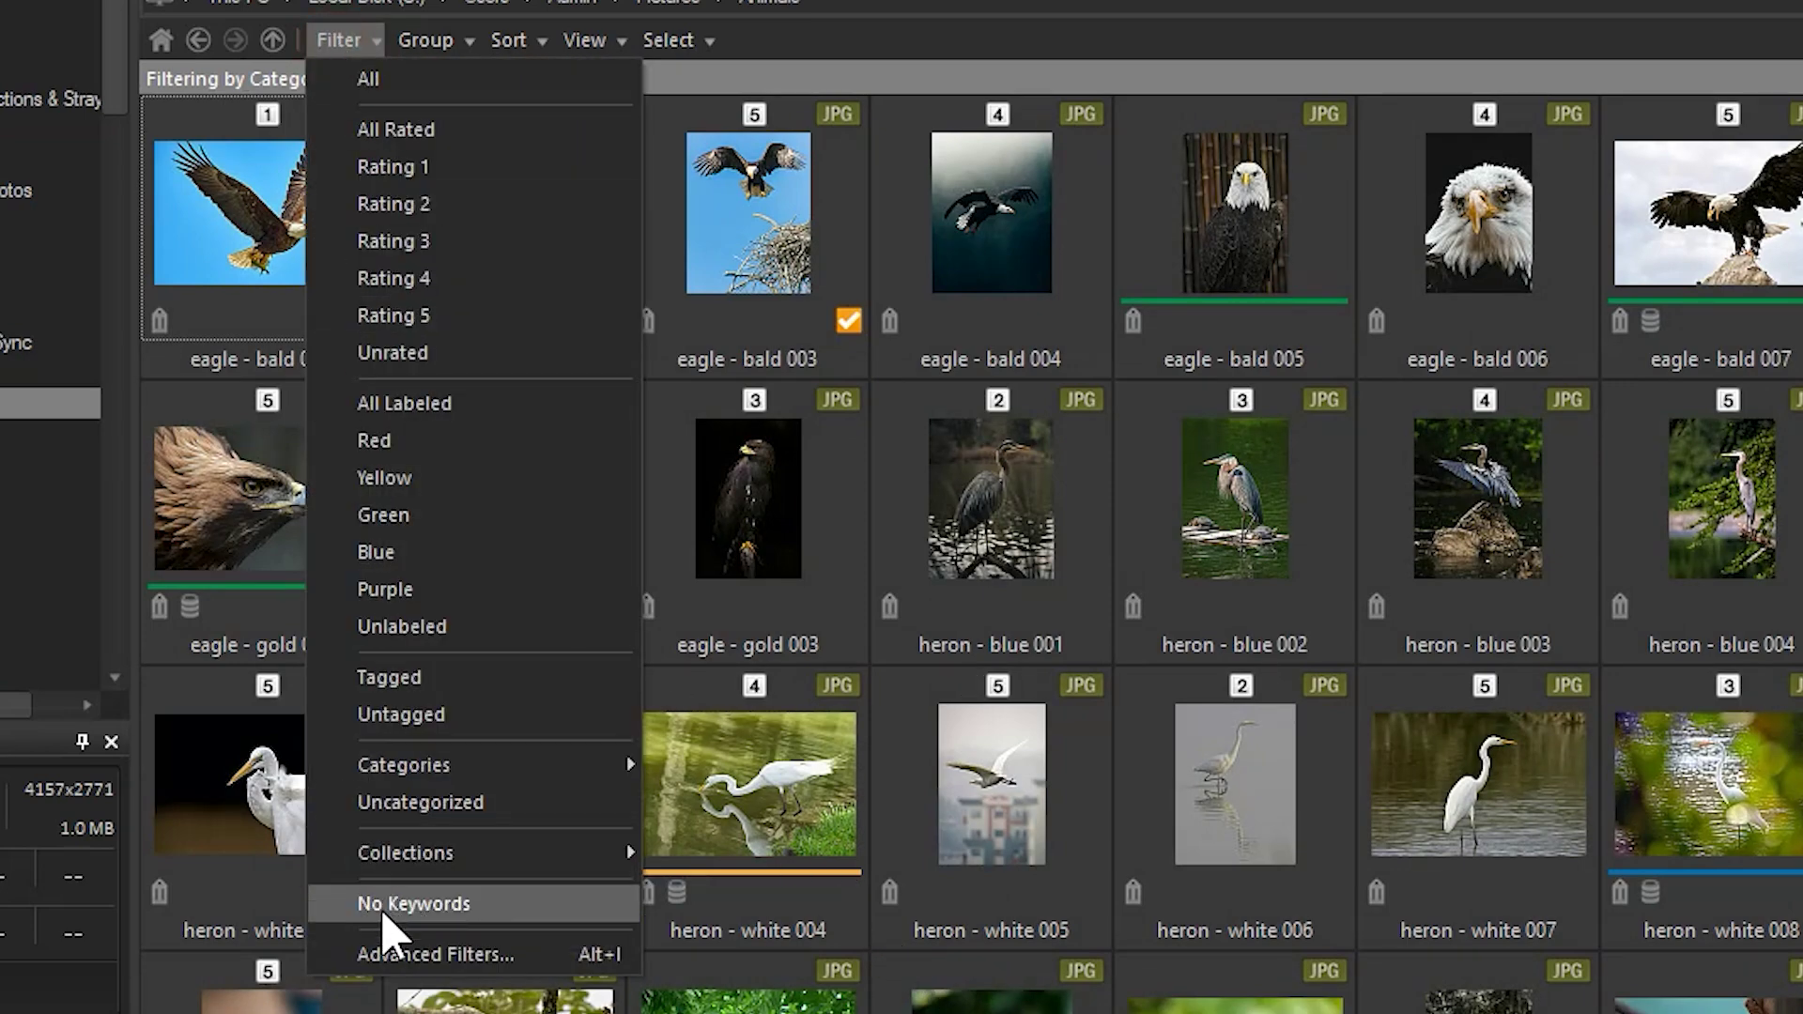
click(407, 909)
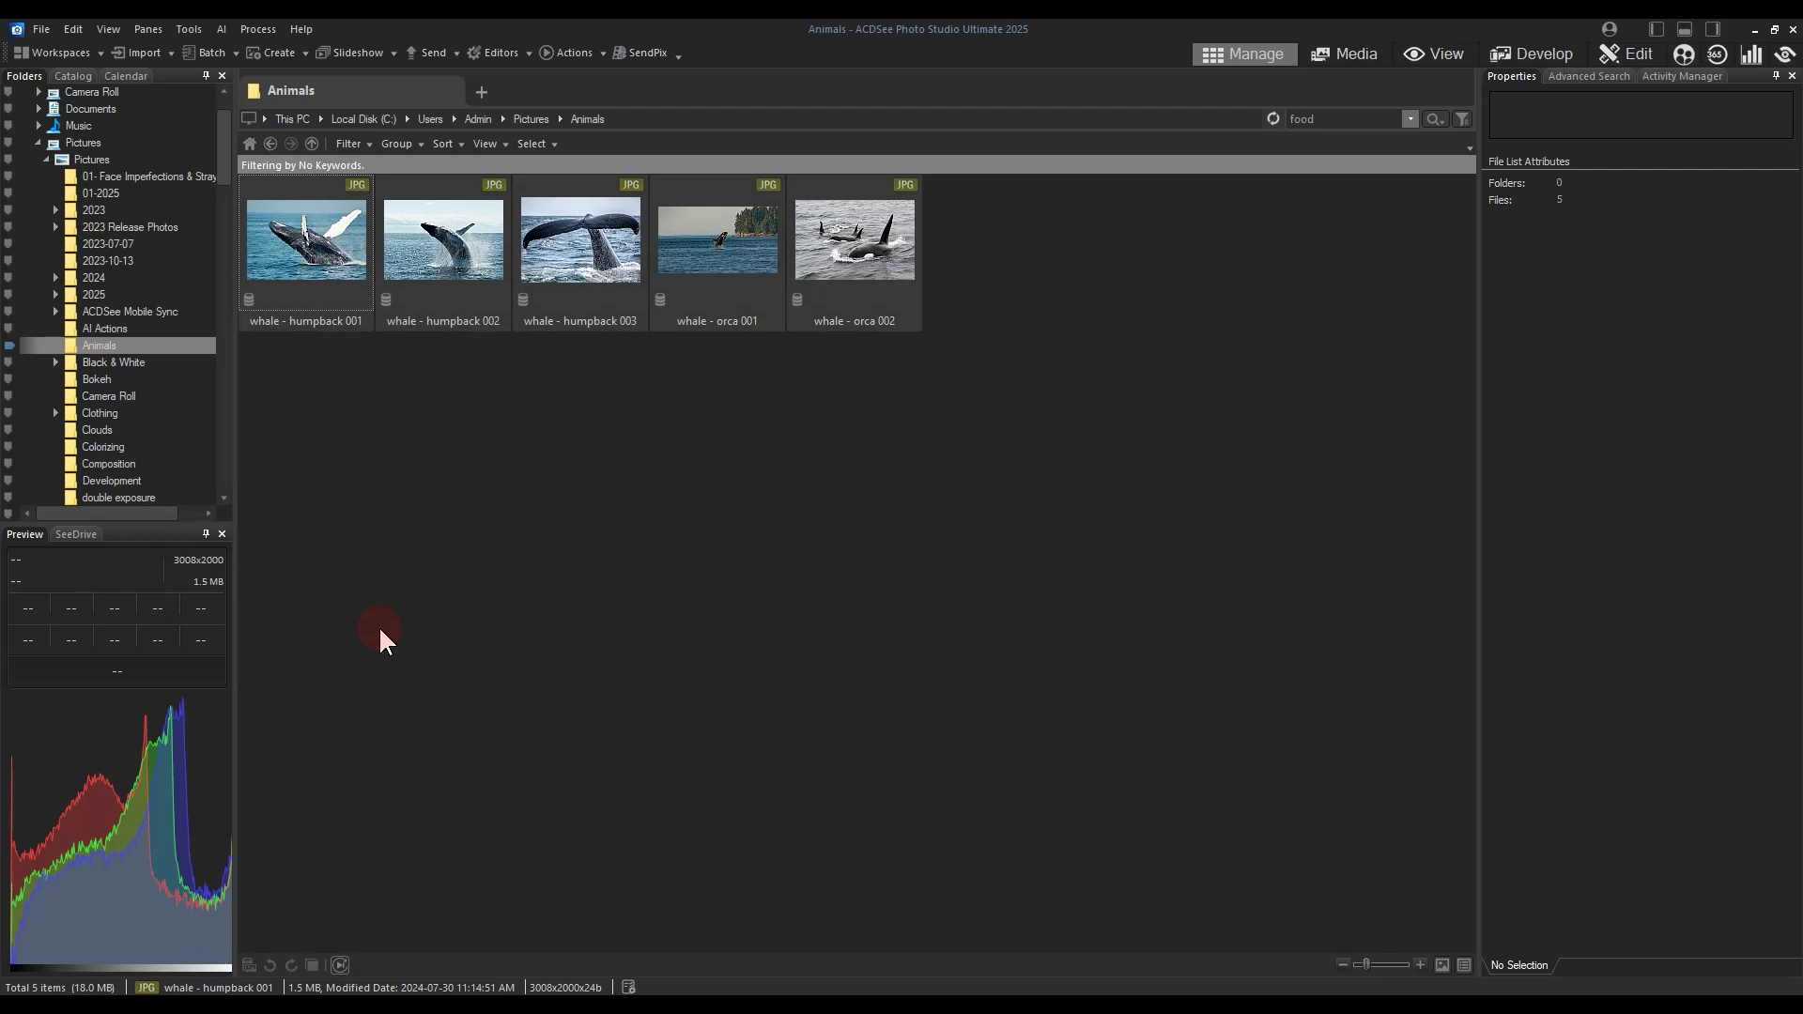
Step: Tag all five whale photos with Animal > Mammal and check humpback 002's keywords
key(ctrl+a)
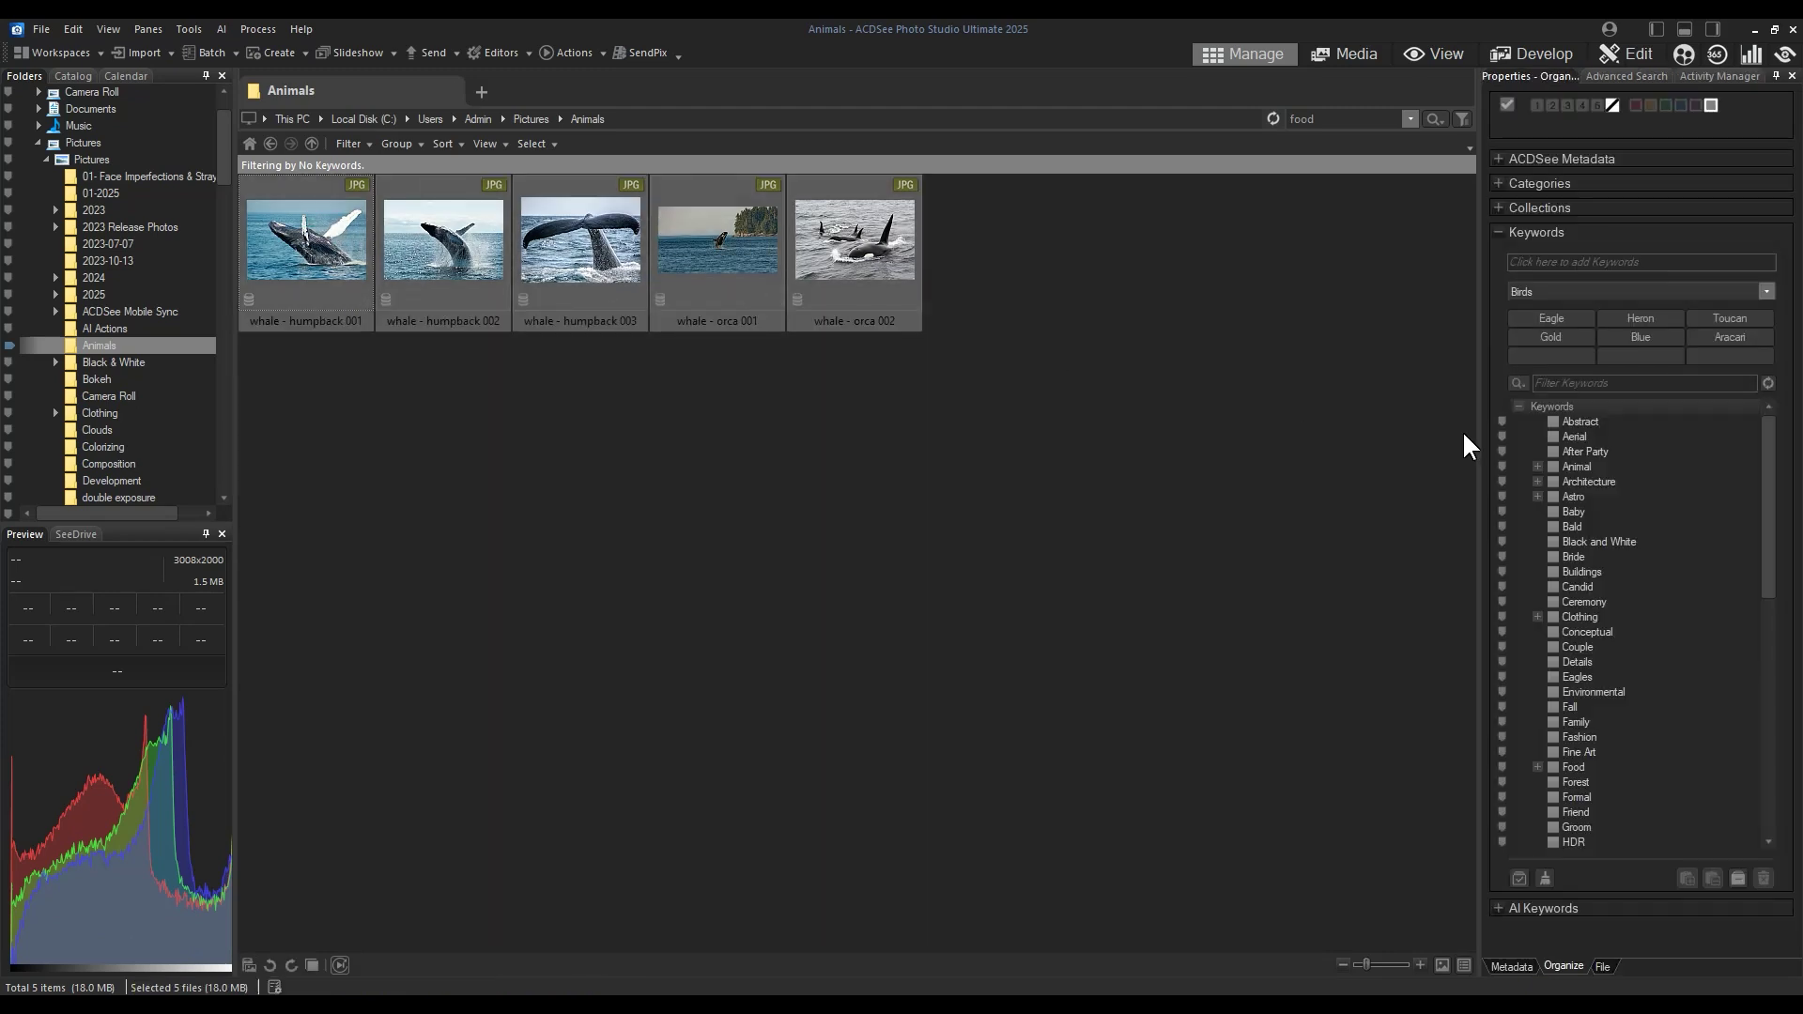
click(1538, 466)
click(1570, 497)
click(443, 254)
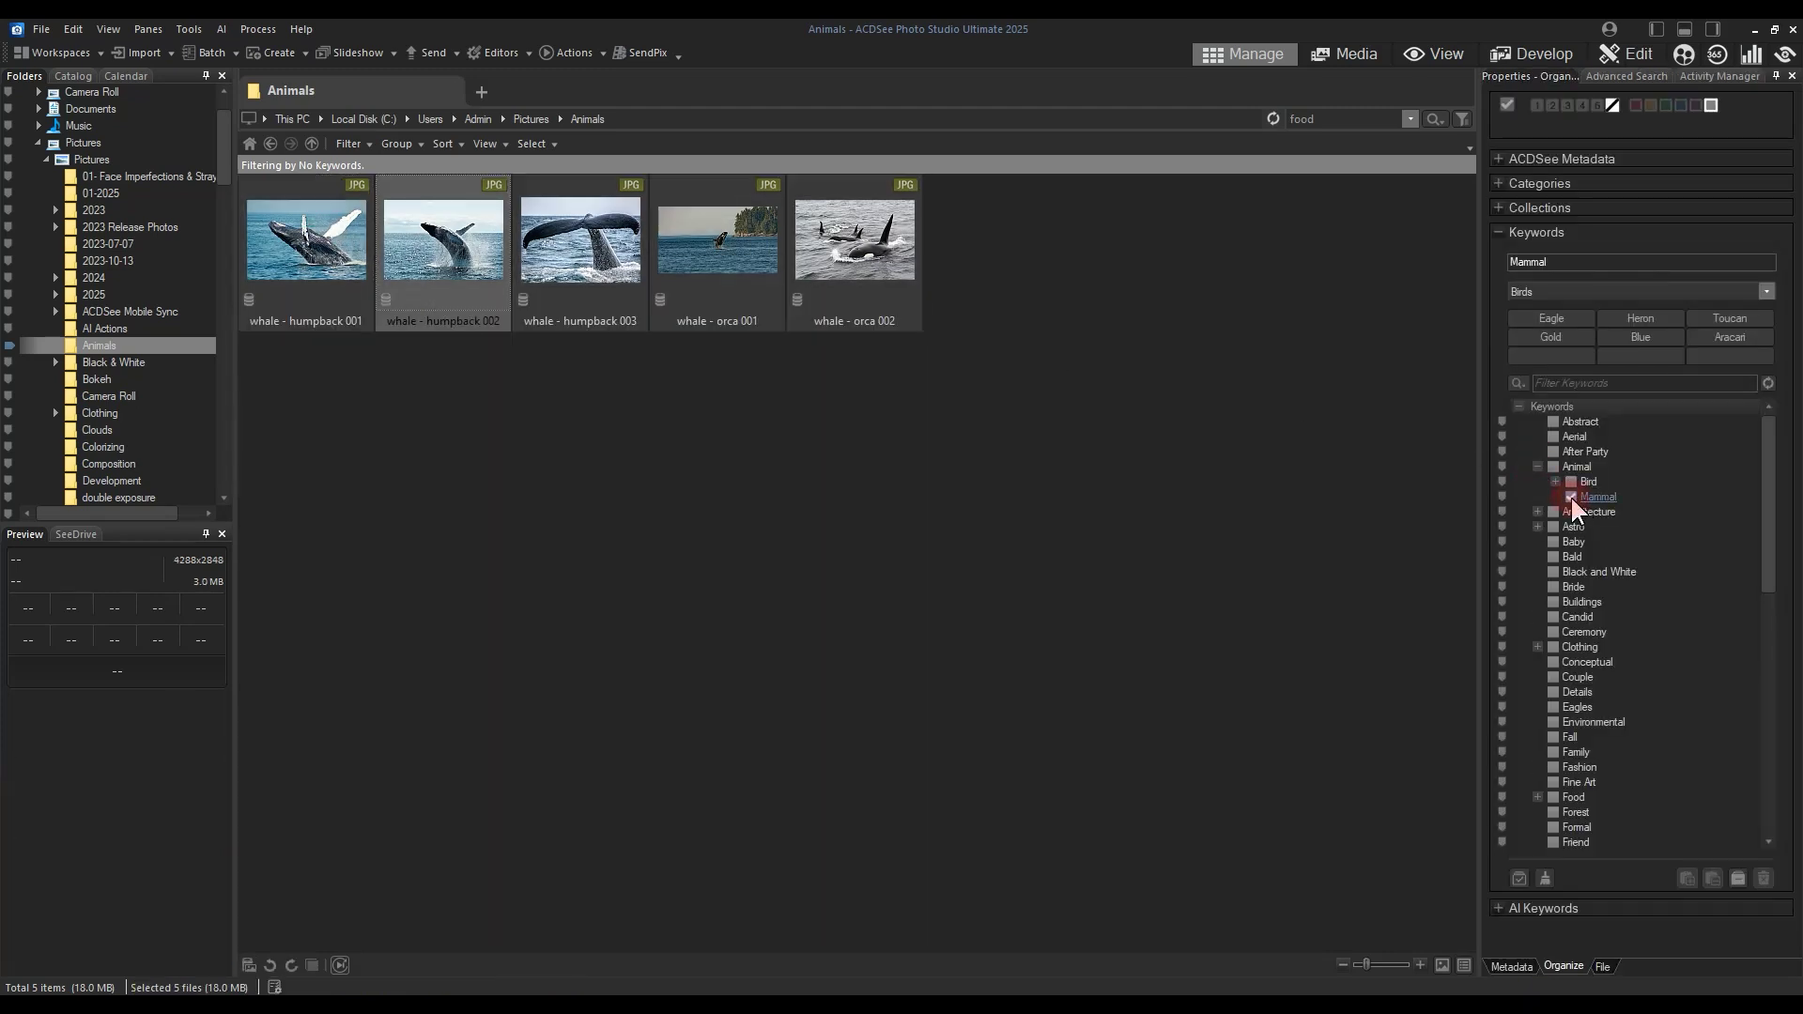
key(Right)
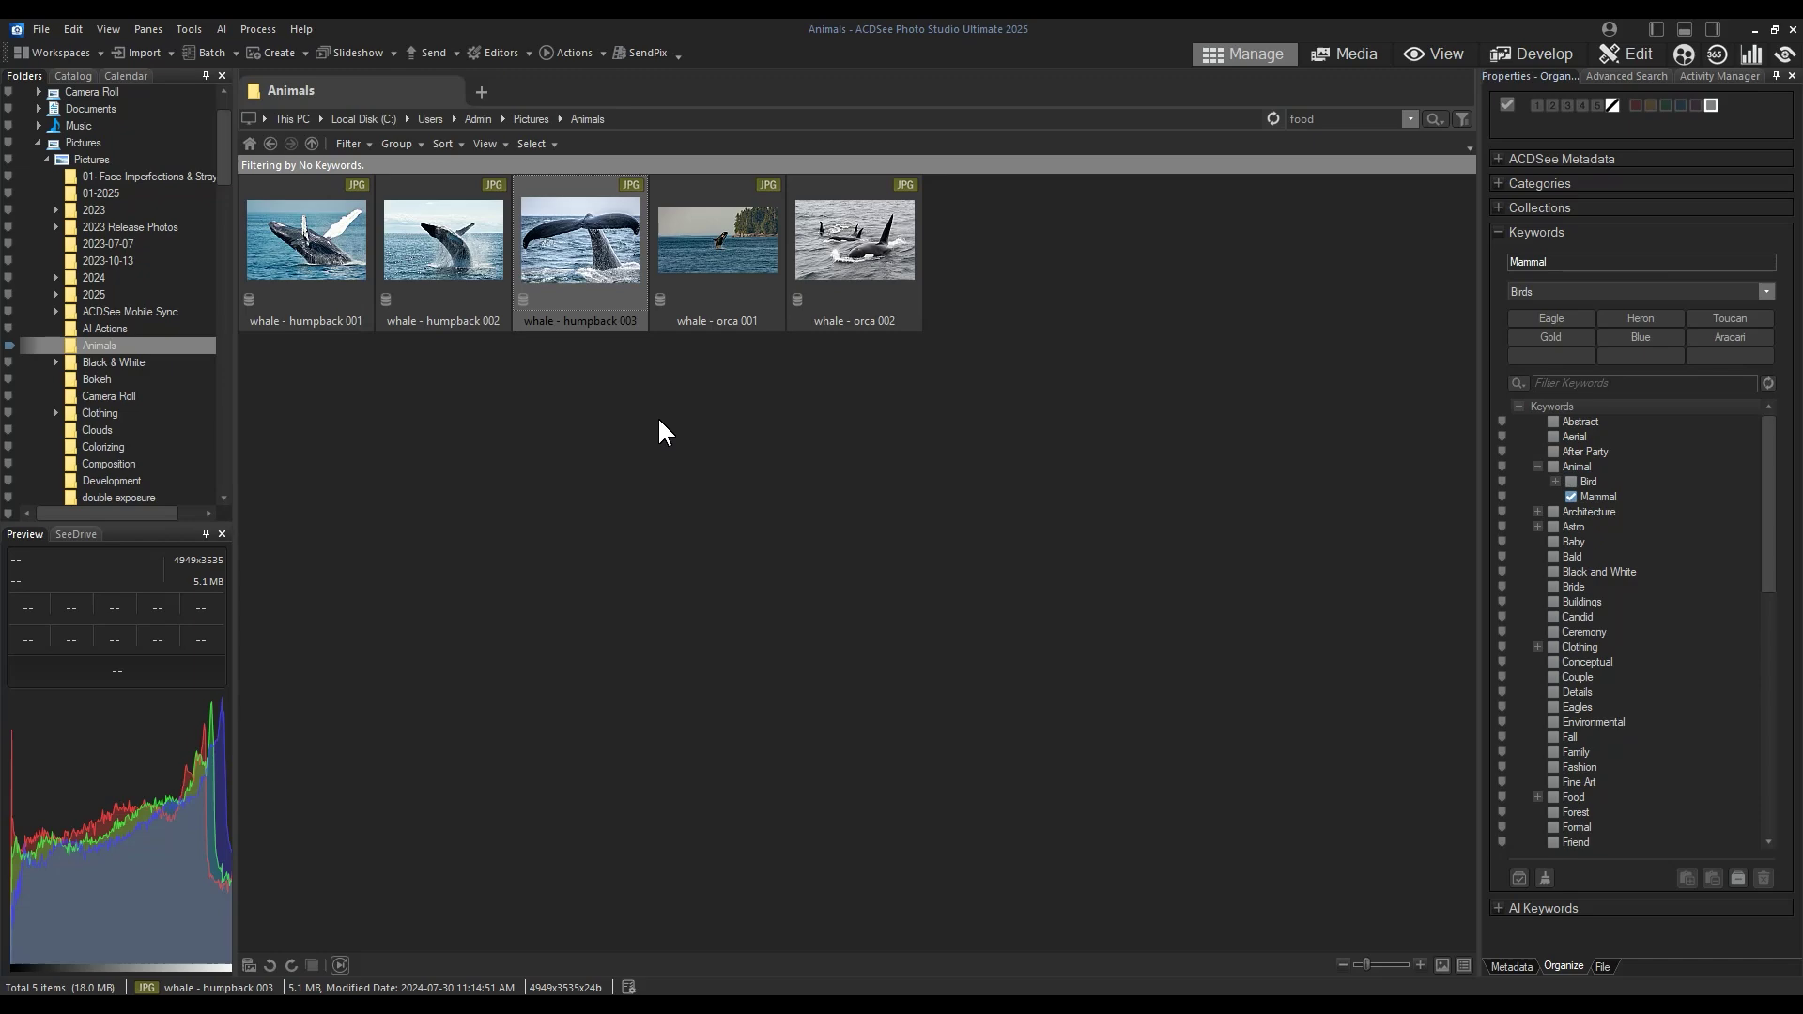
Step: Reselect the whales to verify their keywords, then set the filter to All and clear the selection
click(662, 429)
drag(922, 370, 274, 229)
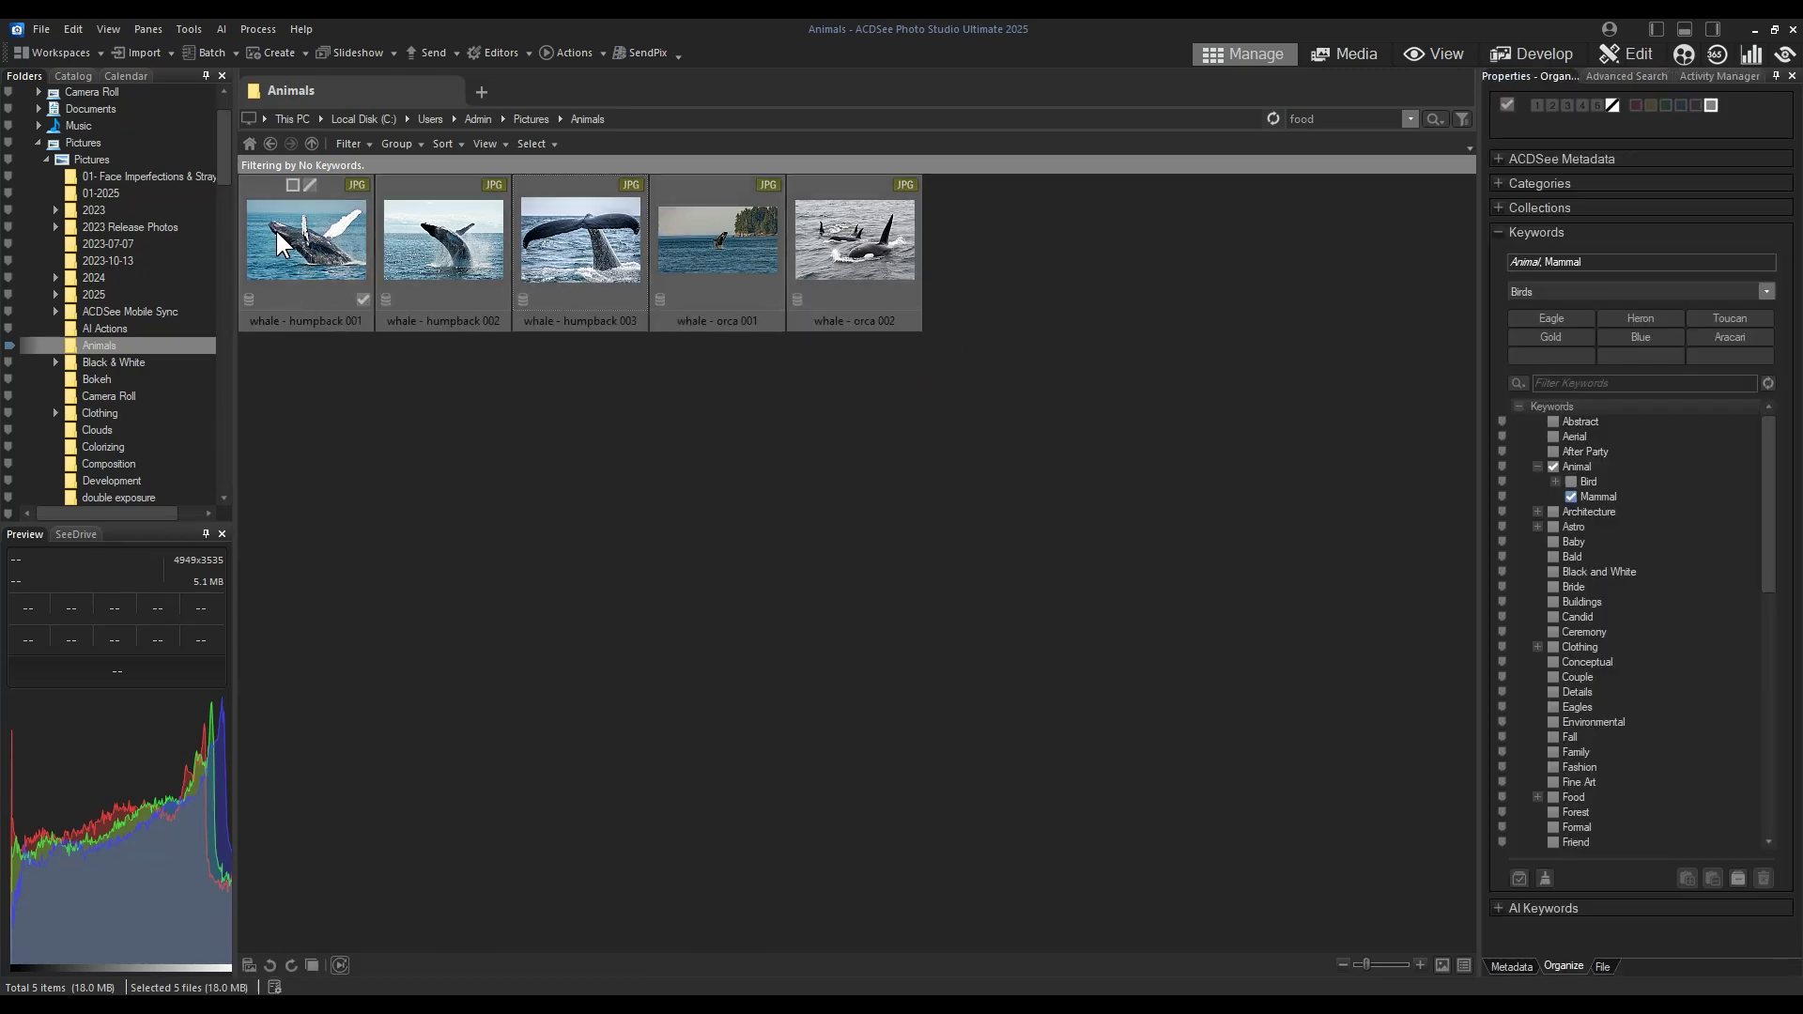
click(353, 144)
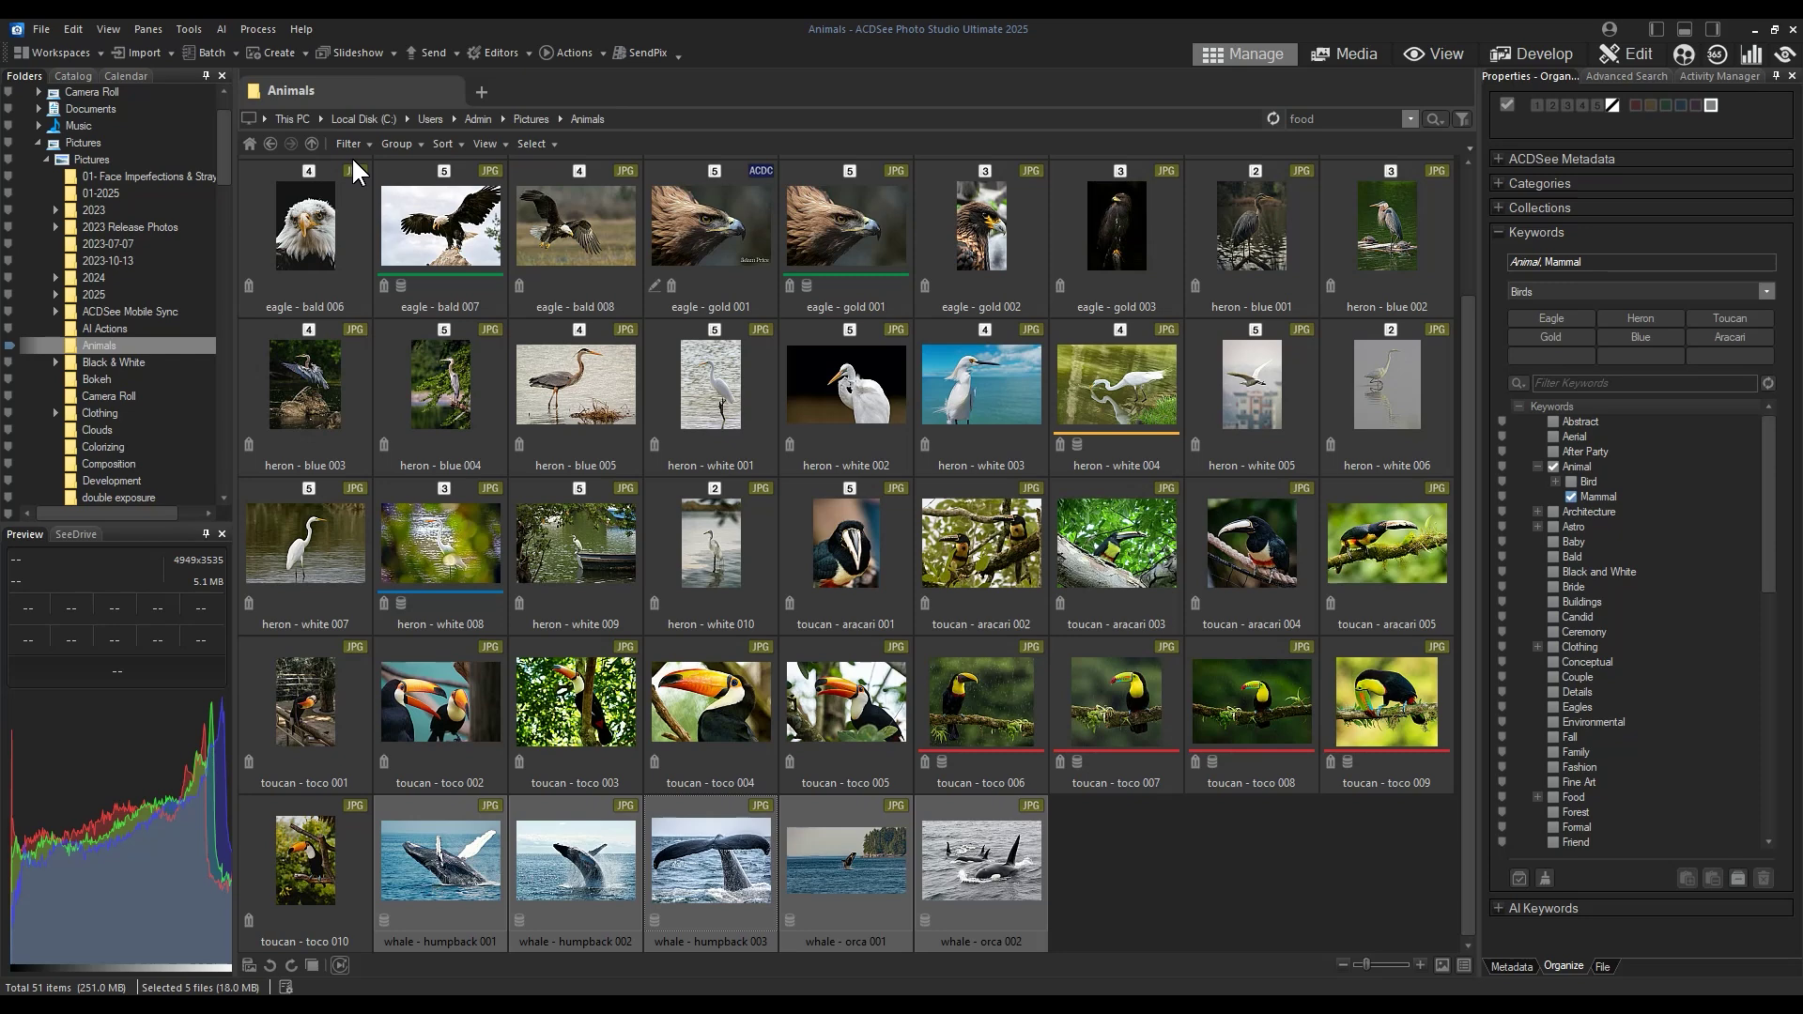
click(1197, 869)
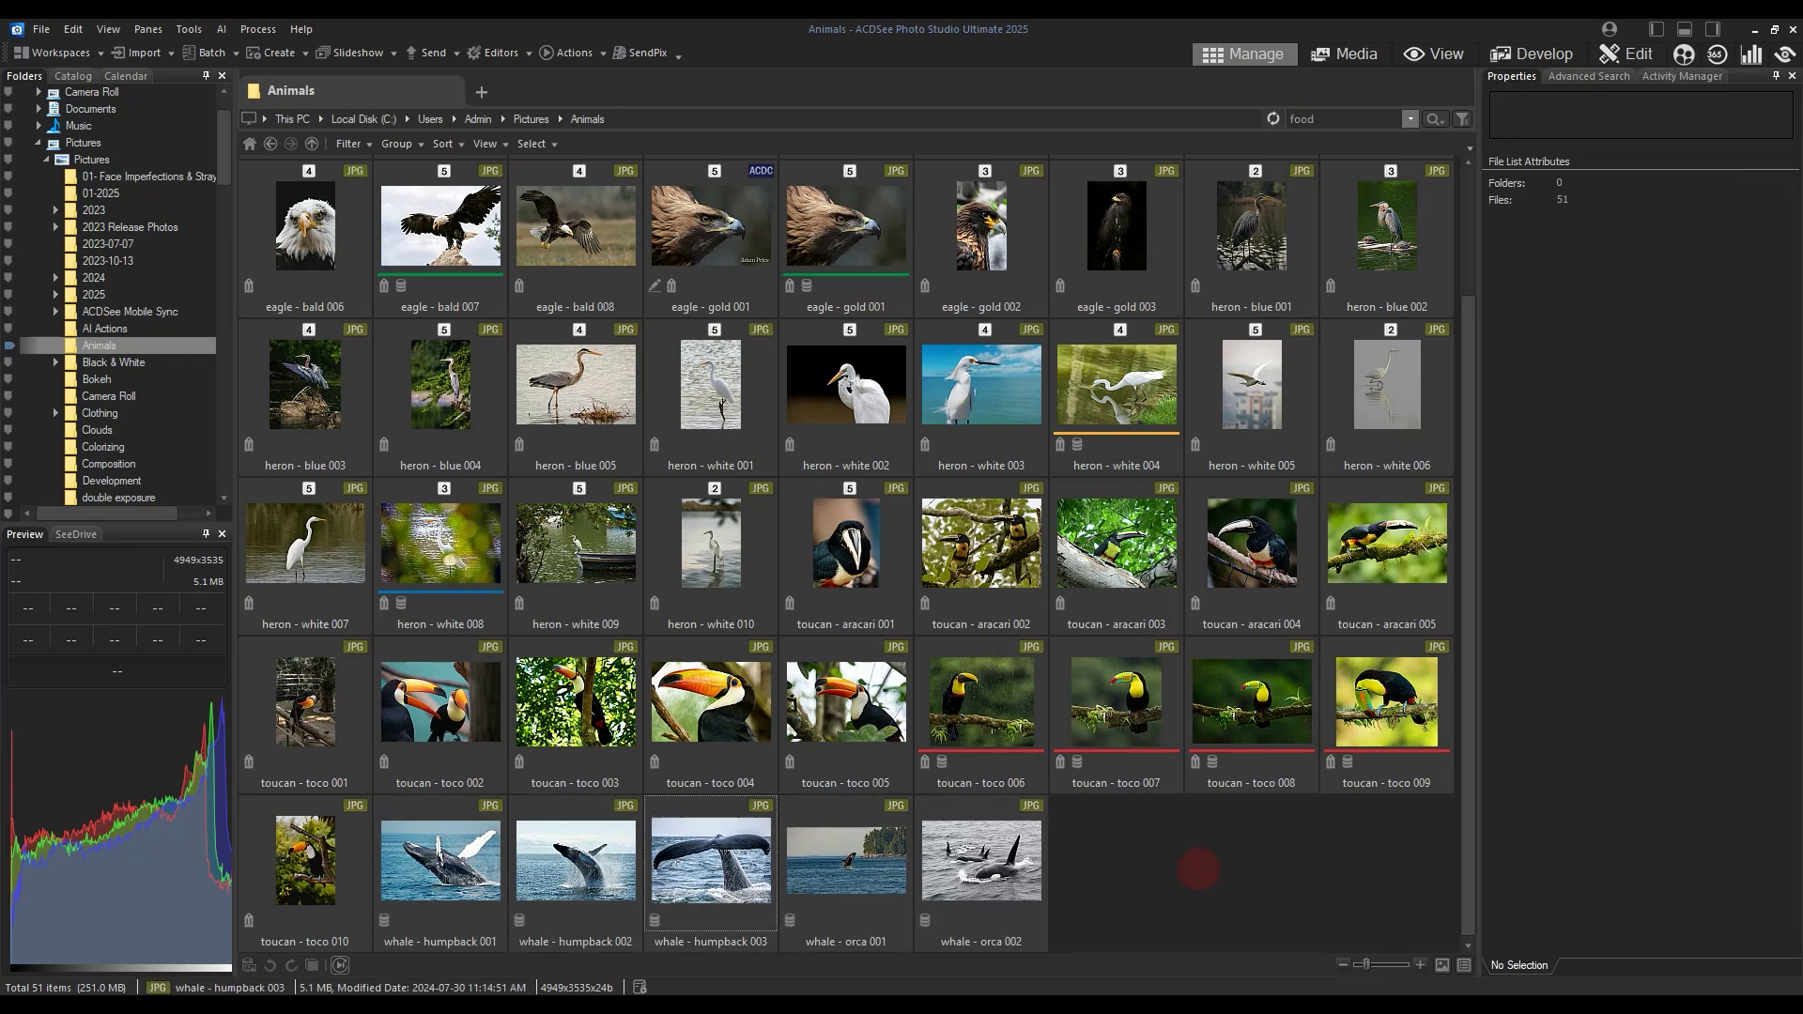